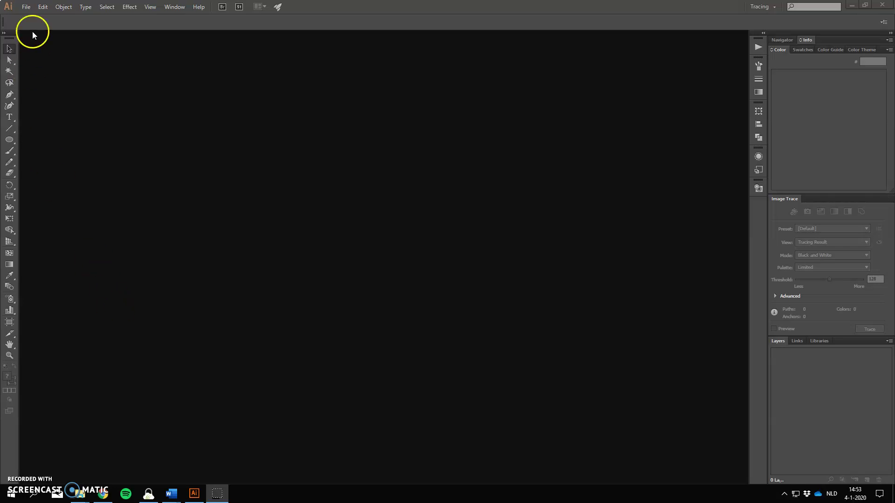
# Start a new document and set its units to millimeters
pyautogui.click(26, 7)
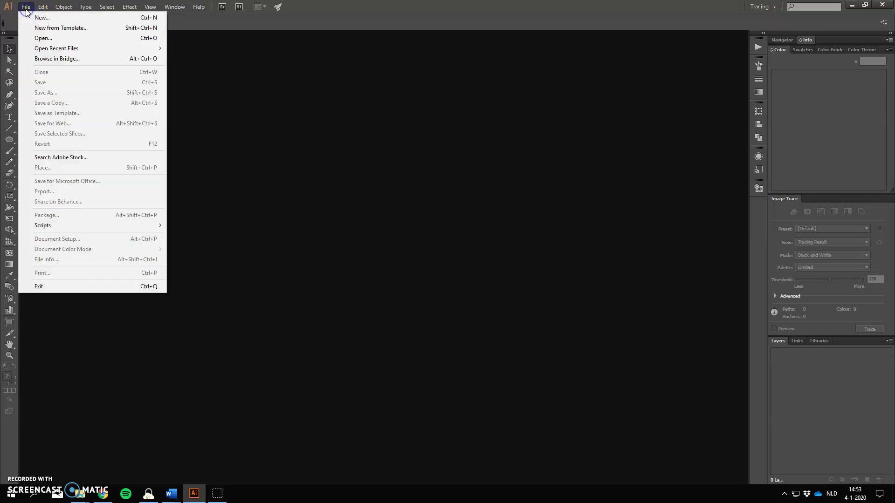
pyautogui.click(41, 18)
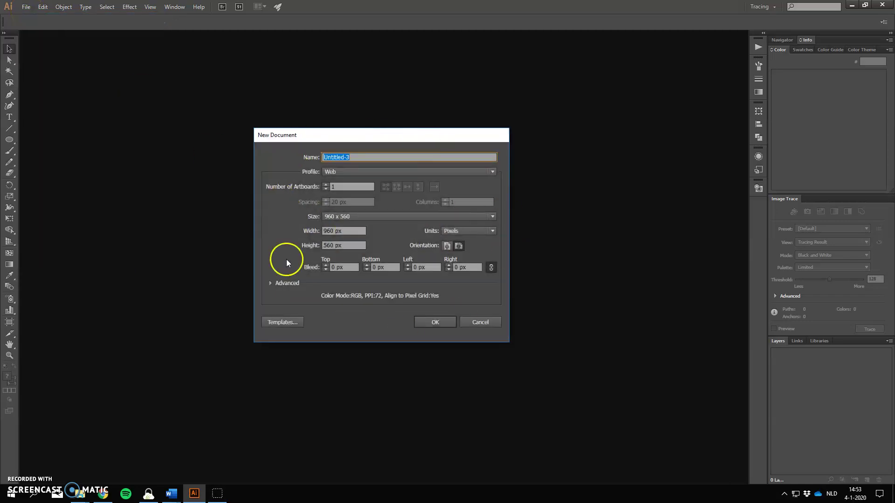
pyautogui.click(455, 235)
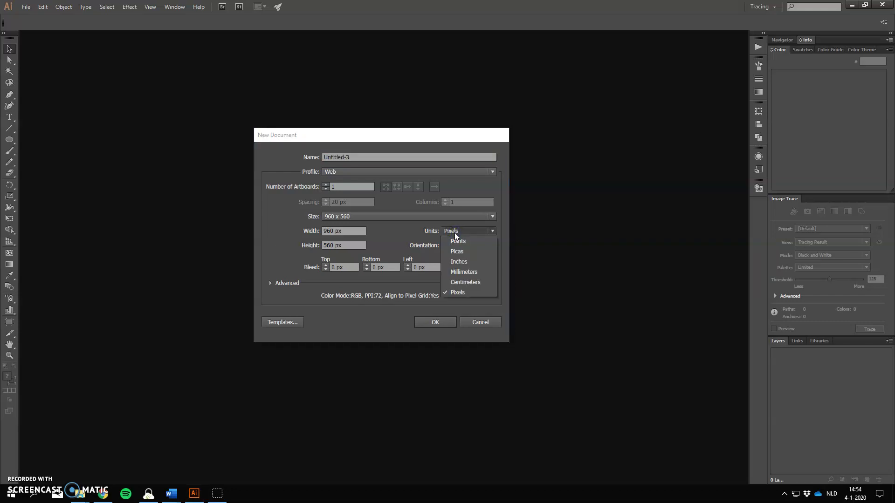
pyautogui.click(452, 271)
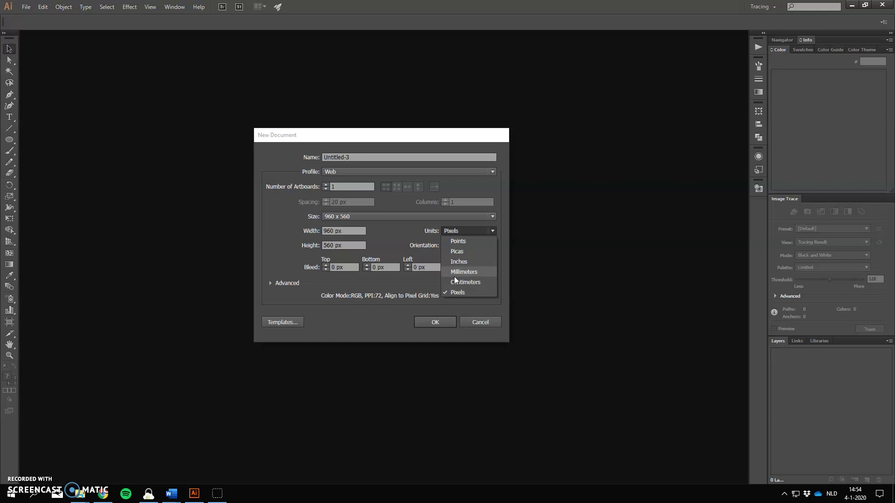
pyautogui.click(455, 274)
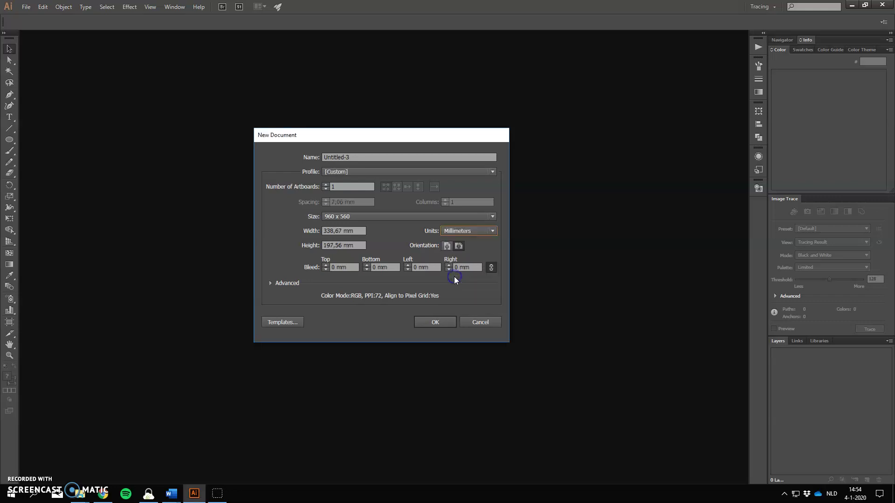
# Set the artboard to 200 mm wide and 100 mm high, and create the document
pyautogui.click(334, 231)
pyautogui.moveTo(352, 233); pyautogui.dragTo(279, 234)
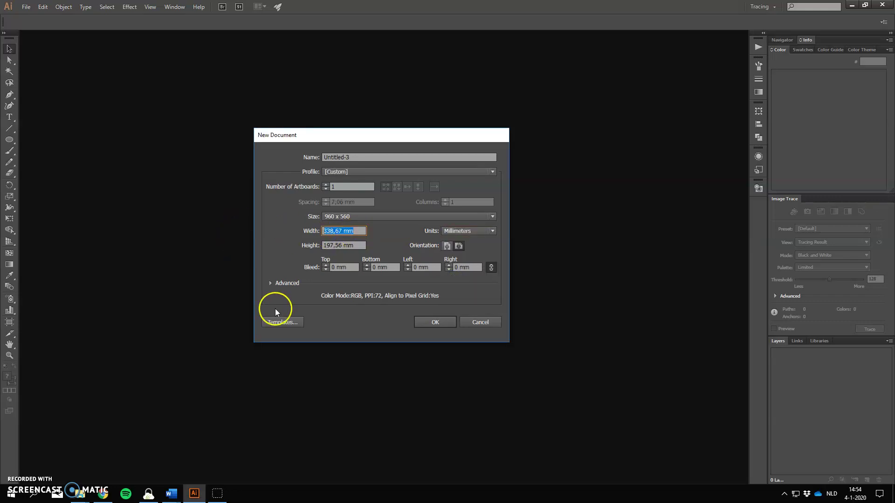
pyautogui.write('200')
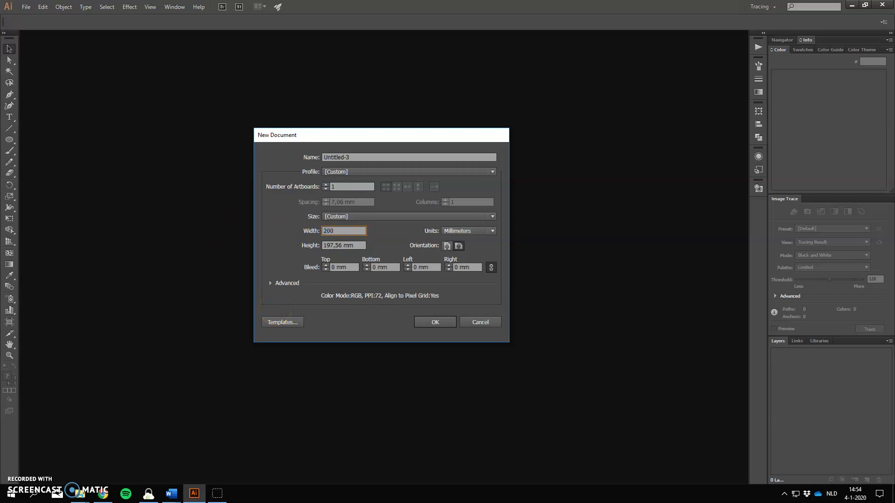
pyautogui.press('Tab')
pyautogui.write('10')
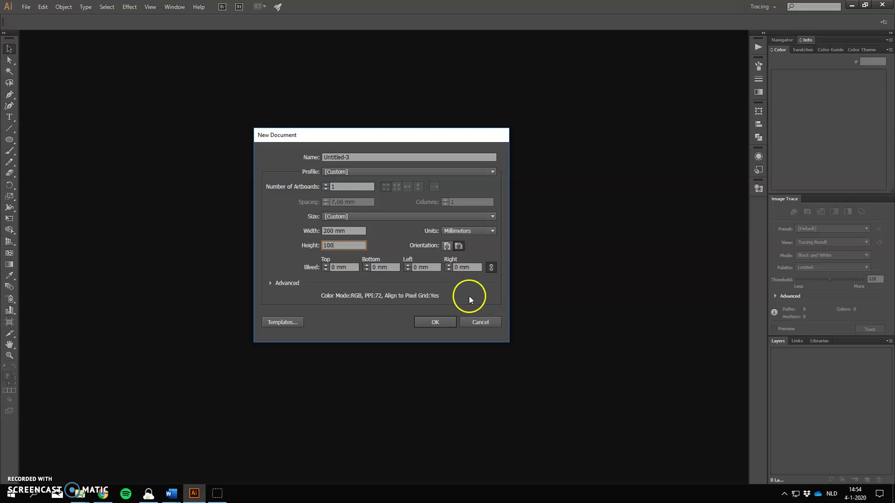
pyautogui.click(437, 322)
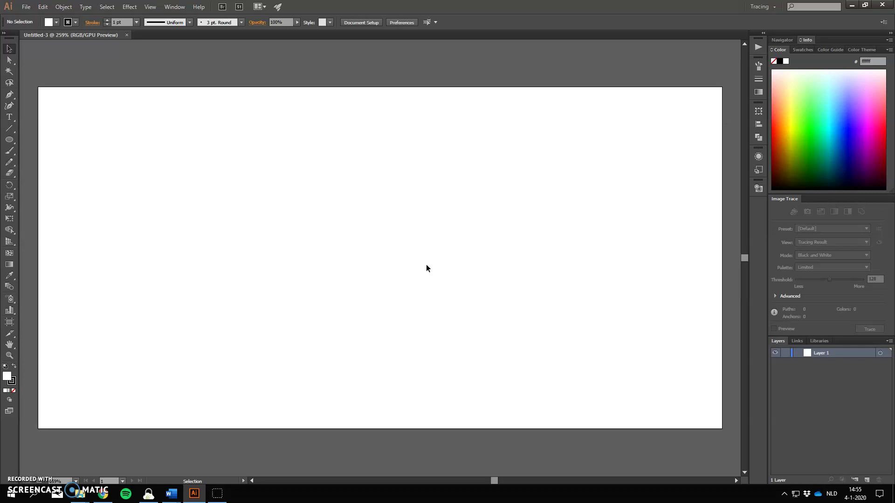
# Try out the Typography workspace, followed by the Automation workspace
pyautogui.click(174, 7)
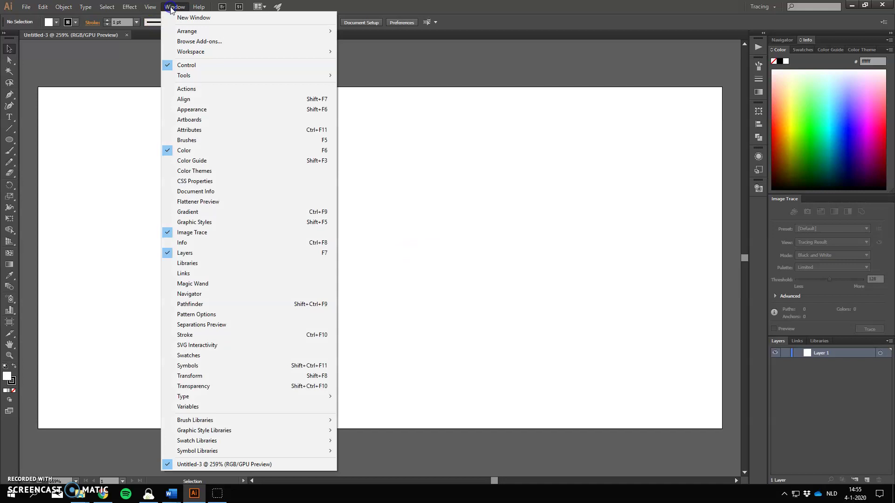
pyautogui.moveTo(216, 51)
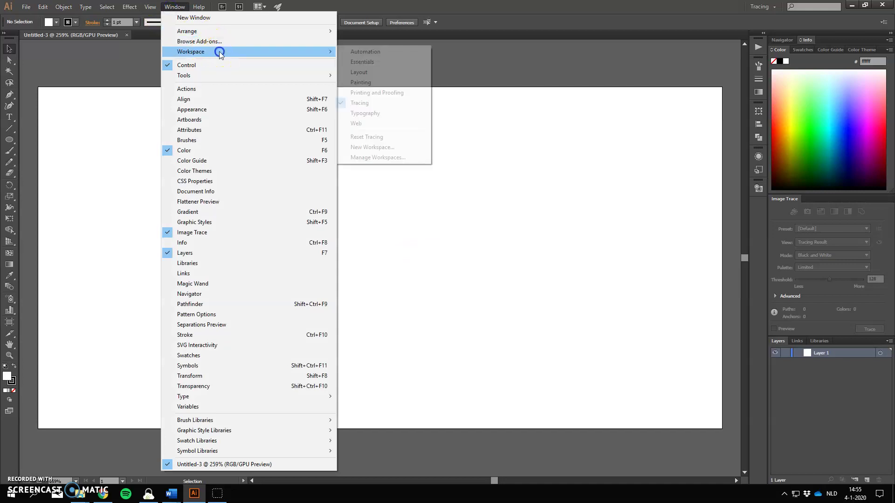
pyautogui.click(368, 104)
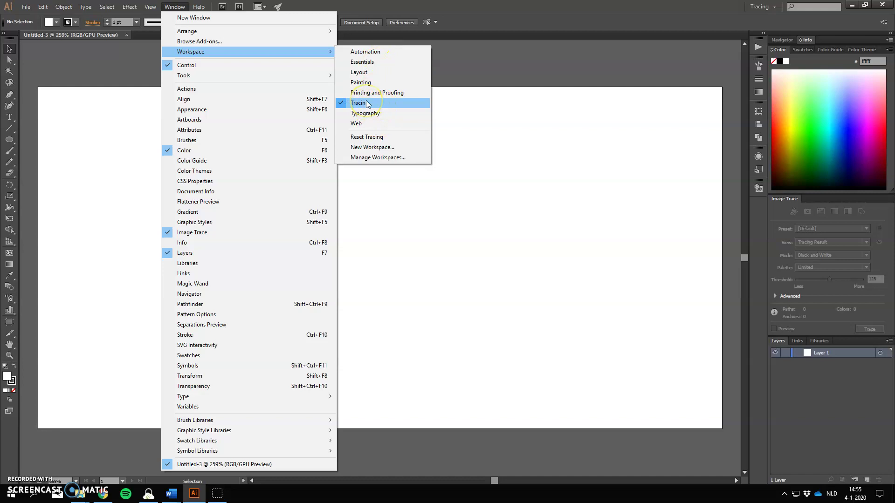
pyautogui.click(366, 114)
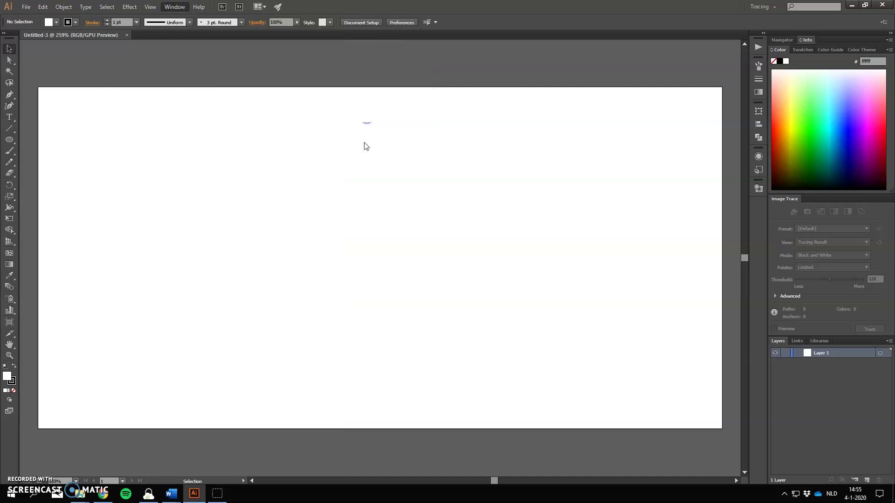
pyautogui.click(377, 128)
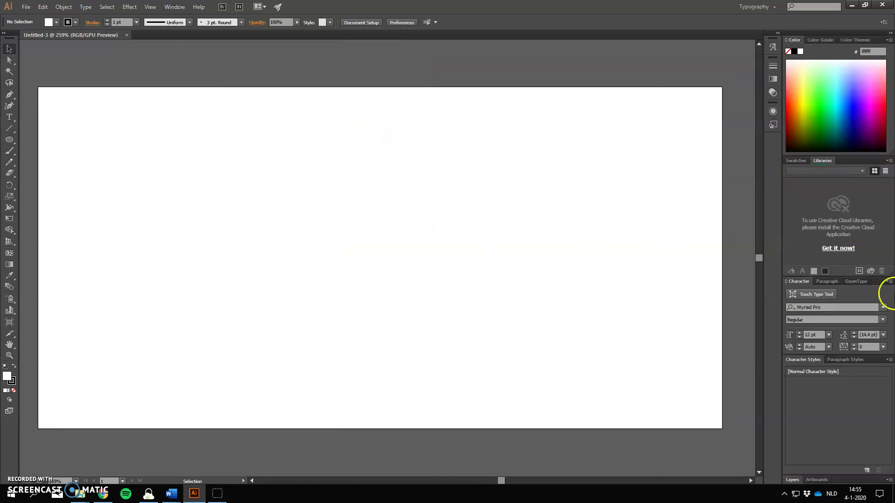
pyautogui.click(168, 7)
pyautogui.moveTo(261, 51)
pyautogui.click(387, 55)
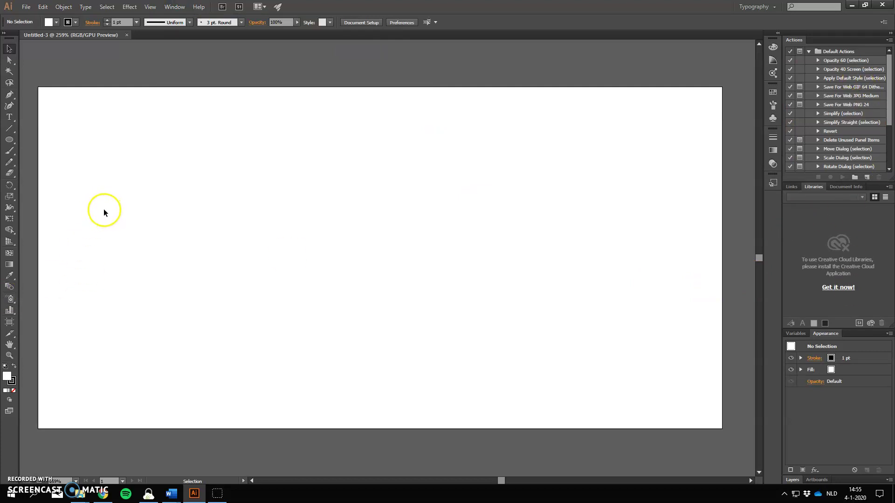
# Switch the workspace to Tracing
pyautogui.click(175, 7)
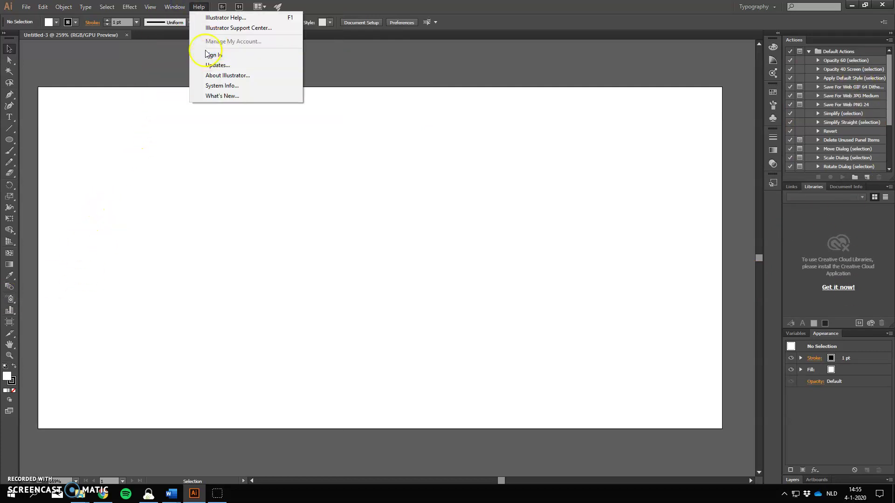
pyautogui.moveTo(210, 52)
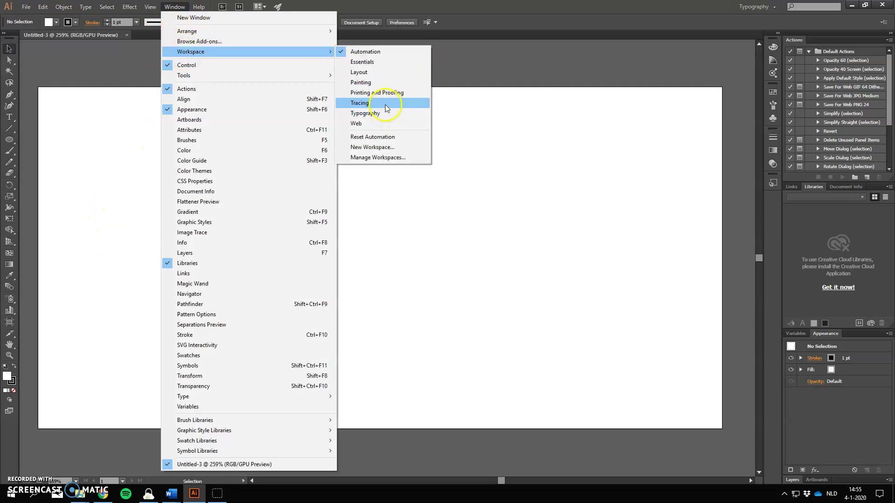
pyautogui.click(391, 104)
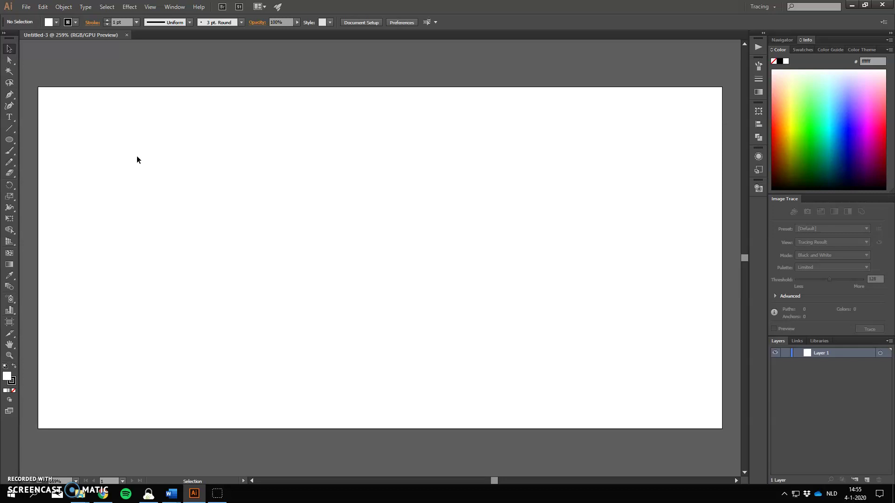
# Draw a rectangle about 31 by 26 mm near the artboard's upper-left corner and expand the contents of Layer 1
pyautogui.moveTo(10, 142)
pyautogui.mouseDown()
pyautogui.moveTo(64, 135)
pyautogui.moveTo(9, 139)
pyautogui.moveTo(44, 167)
pyautogui.moveTo(45, 132)
pyautogui.moveTo(48, 147)
pyautogui.moveTo(24, 169)
pyautogui.moveTo(9, 141)
pyautogui.mouseUp()
pyautogui.click(6, 142)
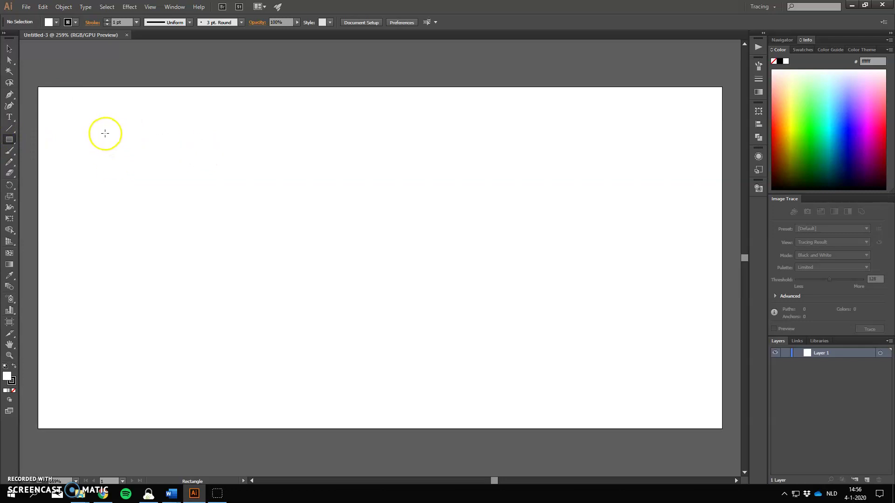
pyautogui.click(87, 124)
pyautogui.moveTo(87, 124); pyautogui.dragTo(193, 214)
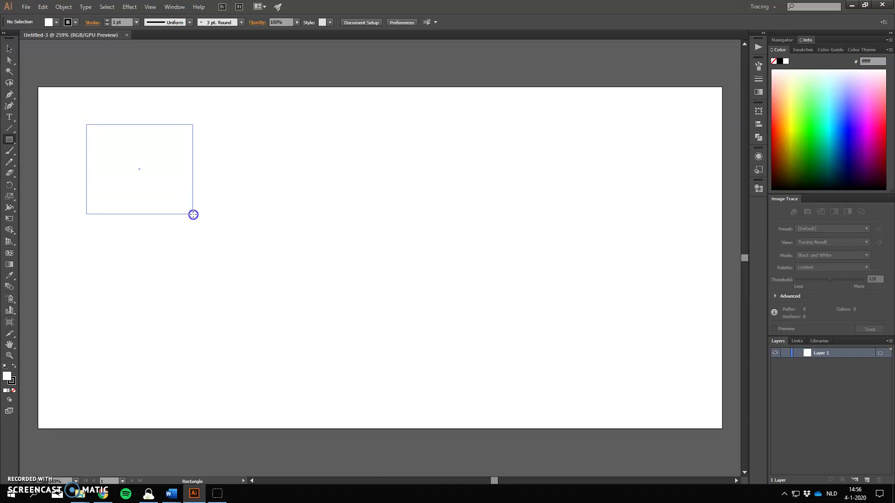
pyautogui.moveTo(193, 214); pyautogui.dragTo(193, 215)
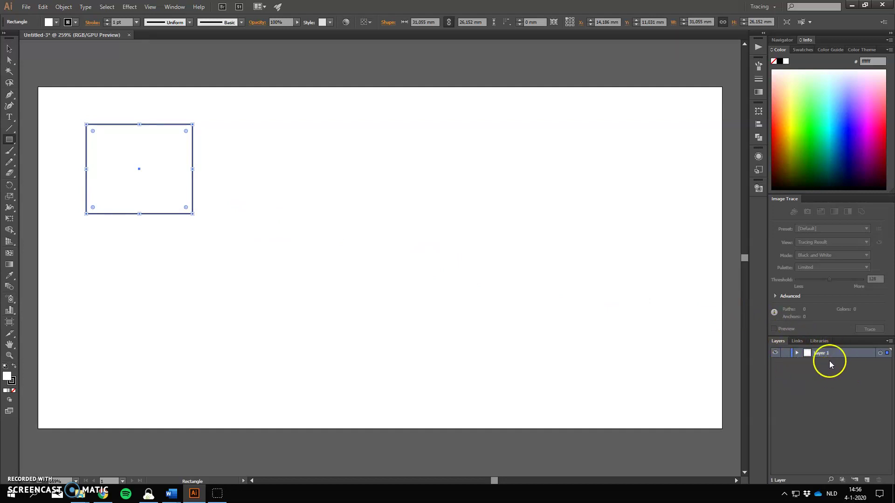
pyautogui.click(796, 354)
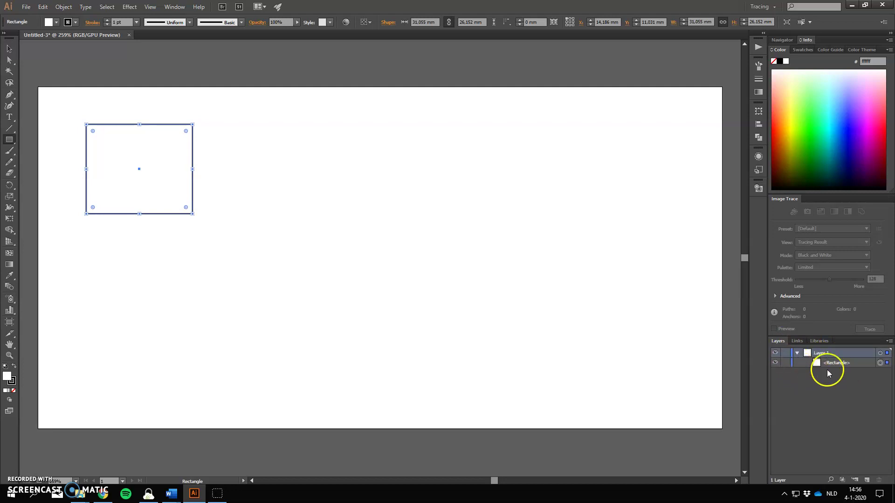
# Draw four more rectangles: two large ones around the artboard's middle, one about 21 by 11 mm at its lower right, one about 31 by 4 mm near its top
pyautogui.moveTo(199, 175); pyautogui.dragTo(408, 318)
pyautogui.moveTo(426, 274)
pyautogui.mouseDown()
pyautogui.moveTo(585, 371)
pyautogui.moveTo(682, 393)
pyautogui.mouseUp()
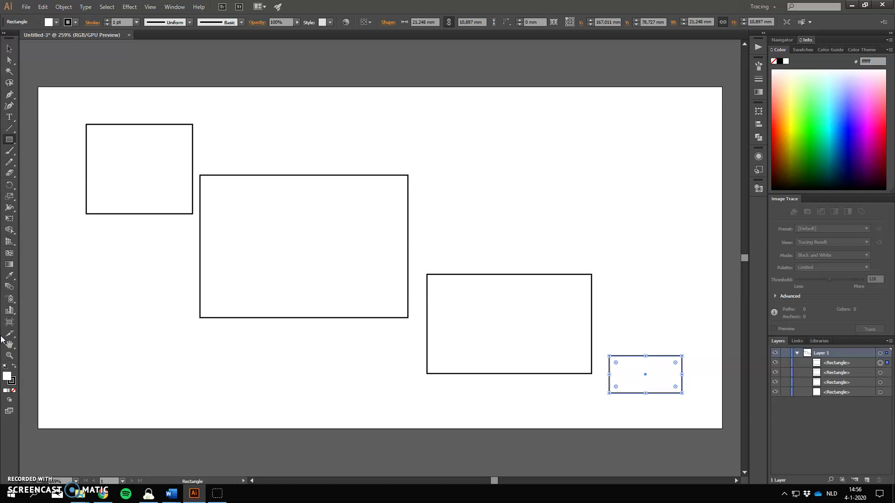
pyautogui.moveTo(259, 120)
pyautogui.mouseDown()
pyautogui.moveTo(341, 129)
pyautogui.moveTo(393, 115)
pyautogui.moveTo(366, 132)
pyautogui.mouseUp()
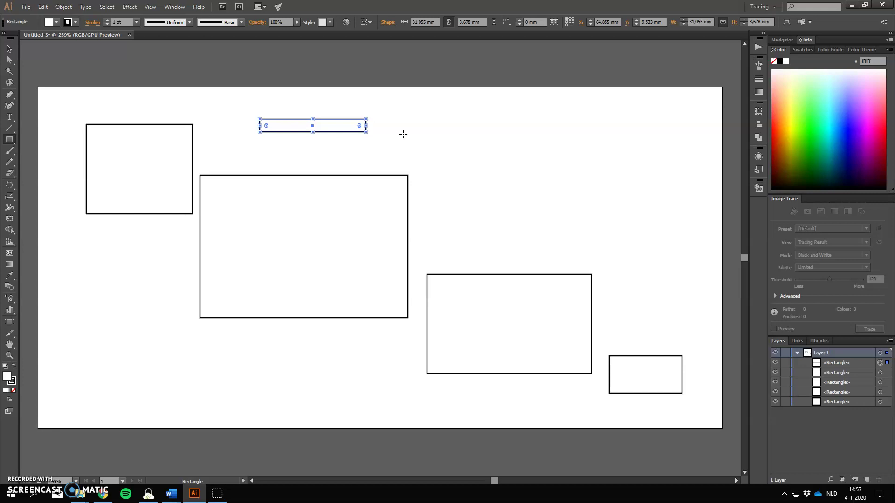
# Create a rectangle exactly 12 mm wide and 2 mm high, just right of the thin rectangle near the artboard's top edge
pyautogui.click(403, 134)
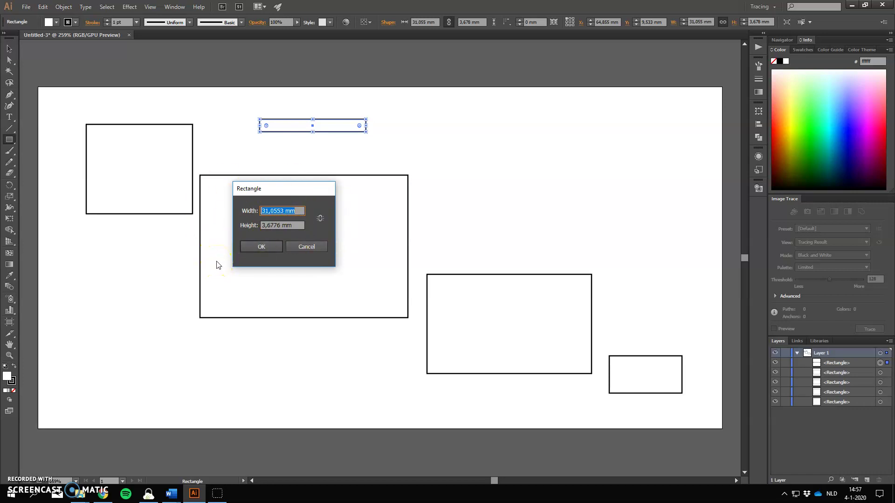
pyautogui.write('12')
pyautogui.press('Tab')
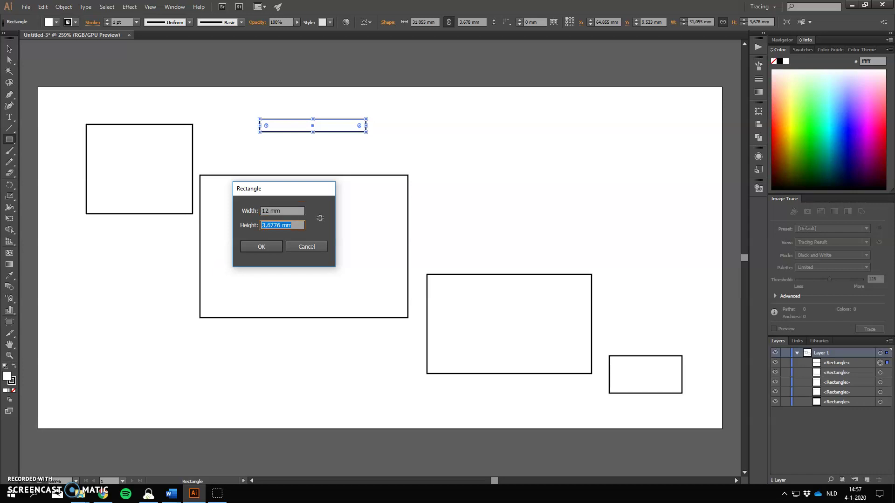
pyautogui.write('2')
pyautogui.click(261, 247)
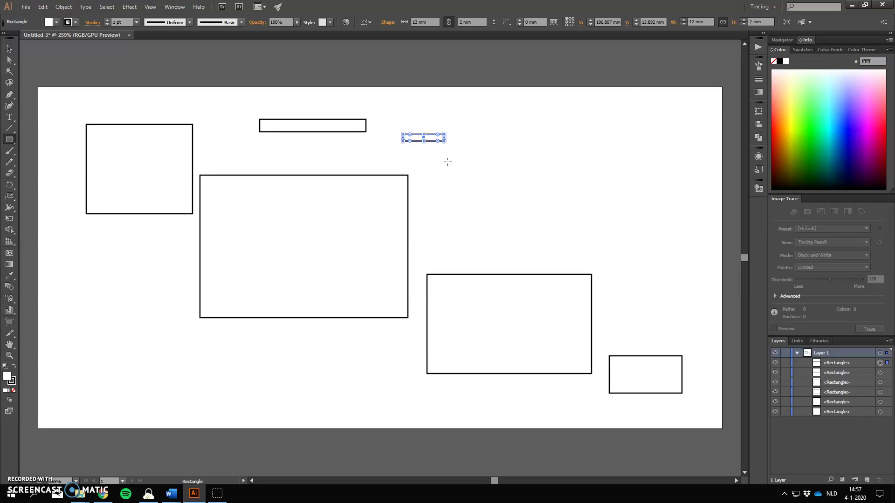
# Create a circle 30 mm wide and 30 mm high with the Ellipse tool in the artboard's upper-right area
pyautogui.click(11, 142)
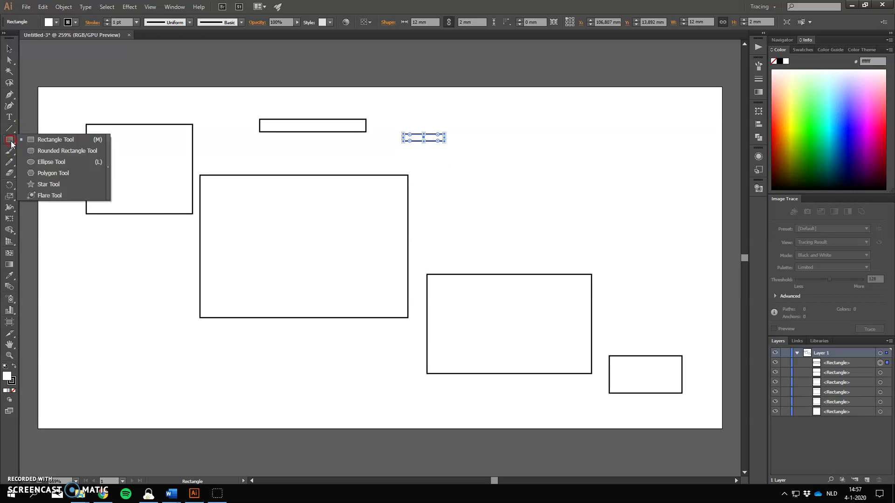
pyautogui.click(58, 163)
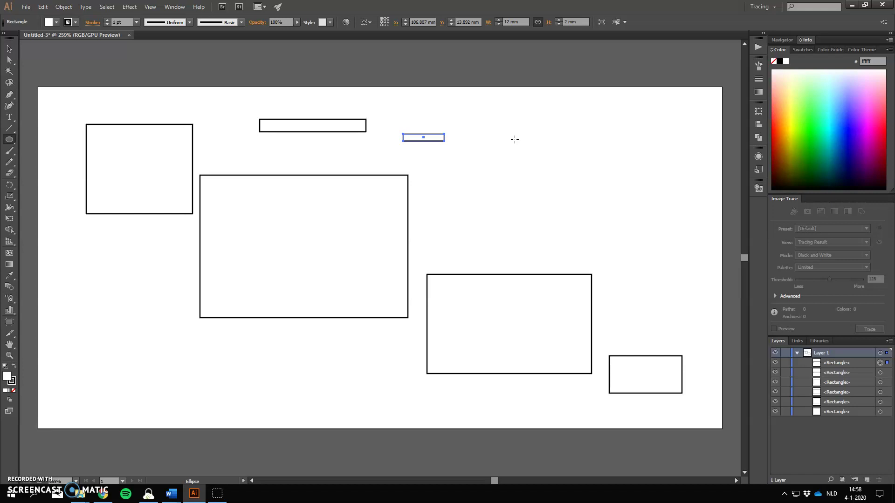
pyautogui.click(514, 139)
pyautogui.click(373, 191)
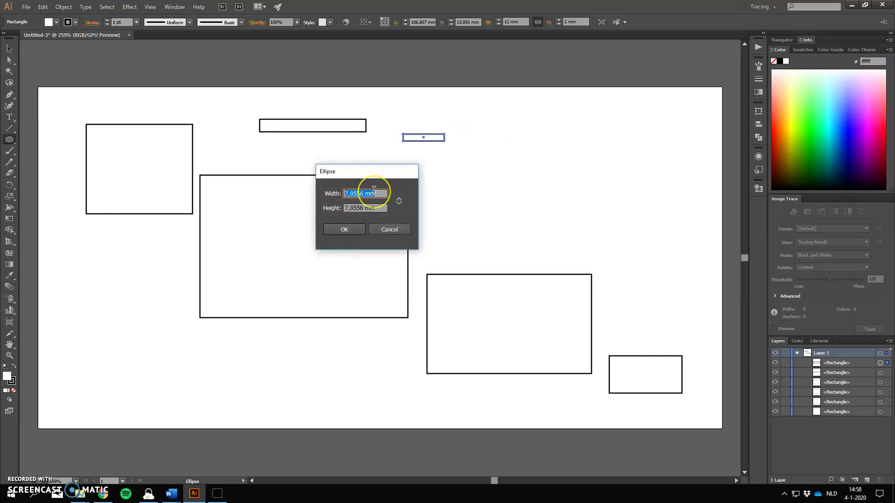
pyautogui.write('30')
pyautogui.press('Tab')
pyautogui.write('30')
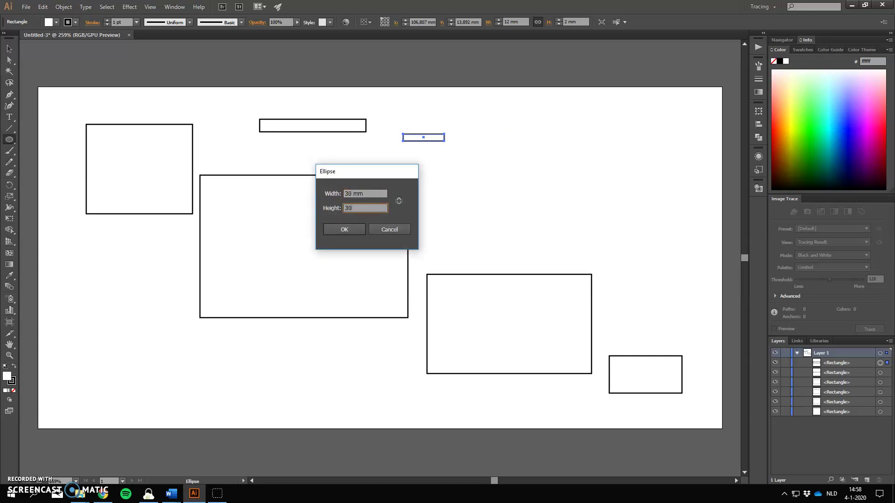
pyautogui.click(350, 230)
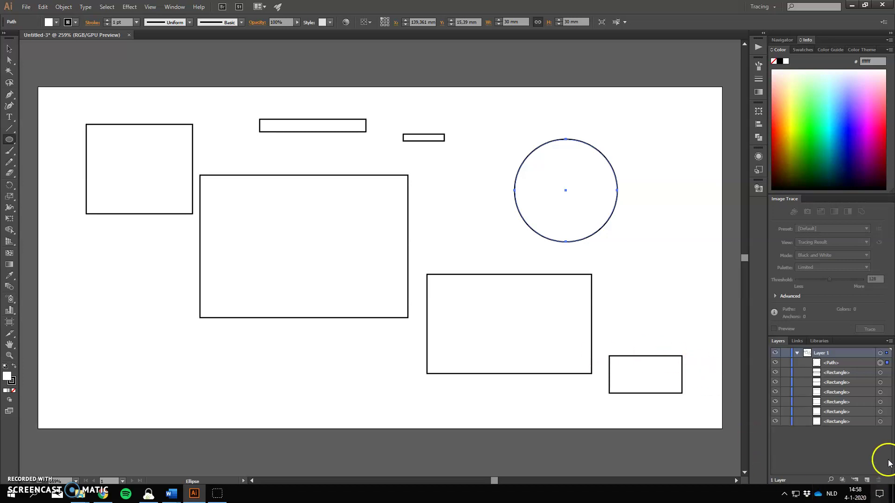
# Add a new layer and draw a large tilted hexagon on it with the Polygon tool, extending past the artboard's left edge
pyautogui.click(866, 479)
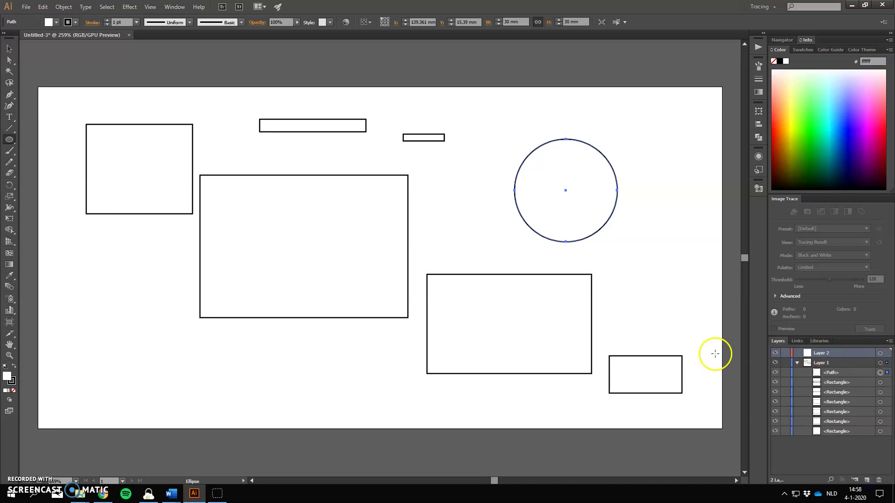
pyautogui.click(10, 139)
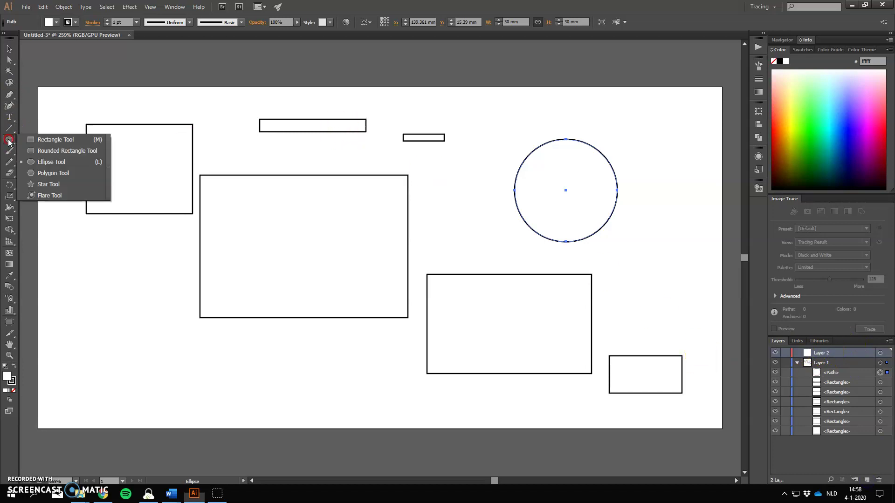
pyautogui.click(53, 173)
pyautogui.moveTo(101, 273); pyautogui.dragTo(202, 359)
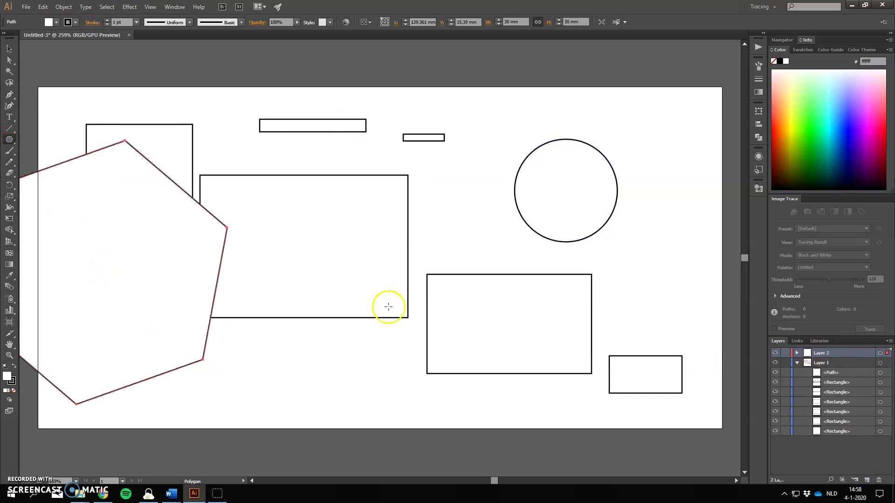
# Draw a second tilted hexagon about 34 mm wide overlapping the circle's left side, and expand Layer 2's contents
pyautogui.moveTo(463, 190); pyautogui.dragTo(421, 233)
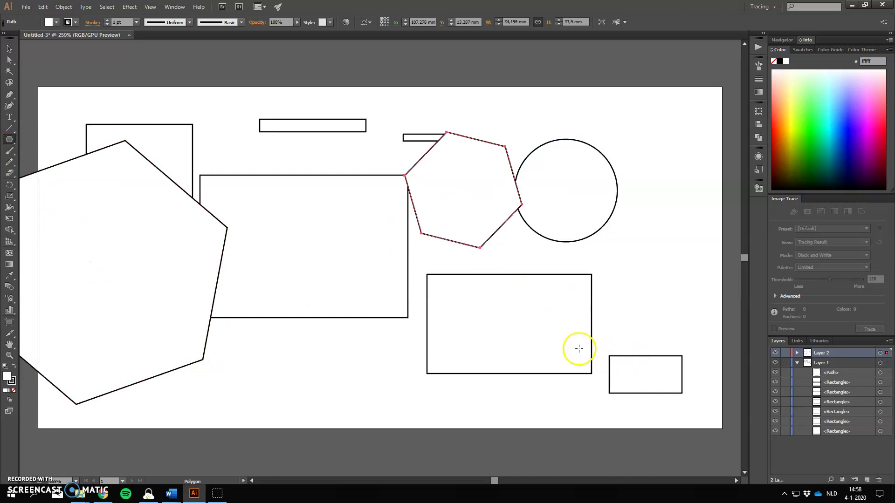
pyautogui.click(796, 353)
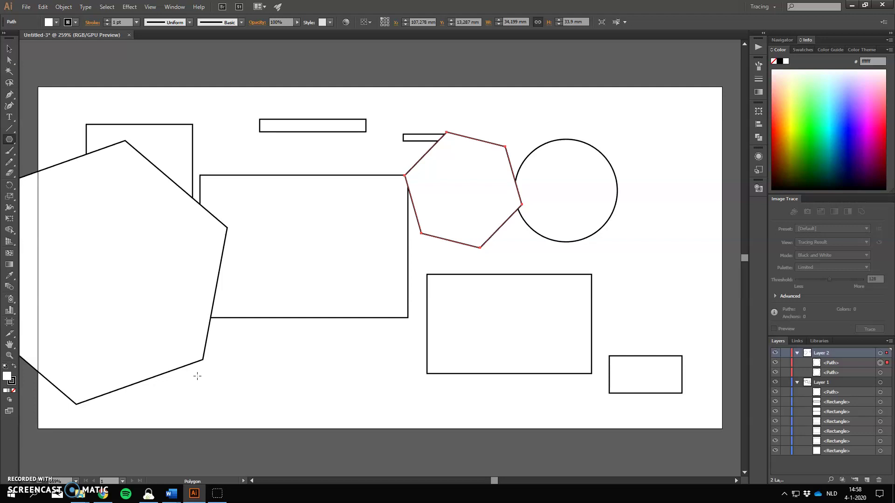
# Delete both hexagons with Layer 2, and clear the circle and all rectangles from Layer 1
pyautogui.press('v')
pyautogui.press('Delete')
pyautogui.press('Delete')
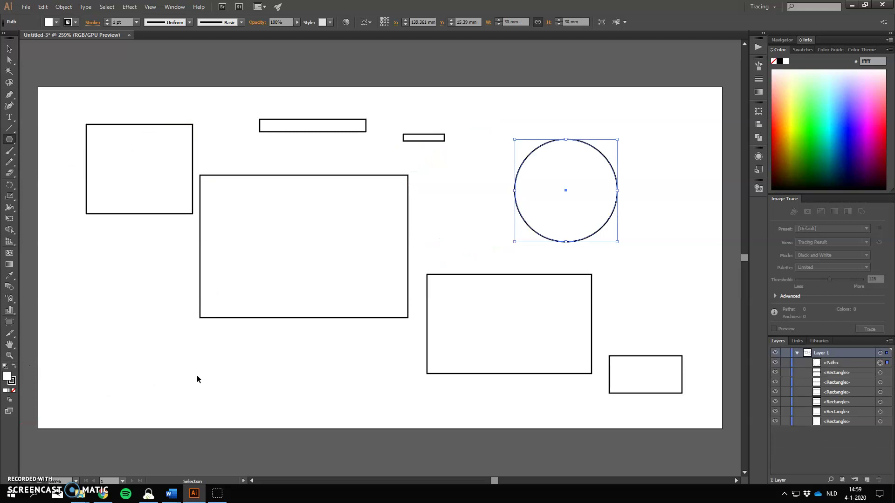
pyautogui.press('Delete')
pyautogui.press('Delete')
pyautogui.press('Delete')
pyautogui.press('Delete')
pyautogui.press('Delete')
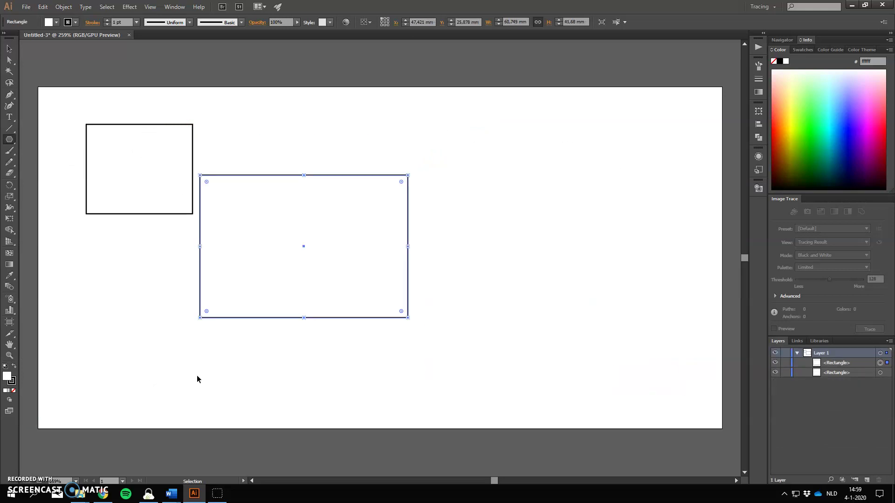
pyautogui.press('Delete')
pyautogui.press('Delete')
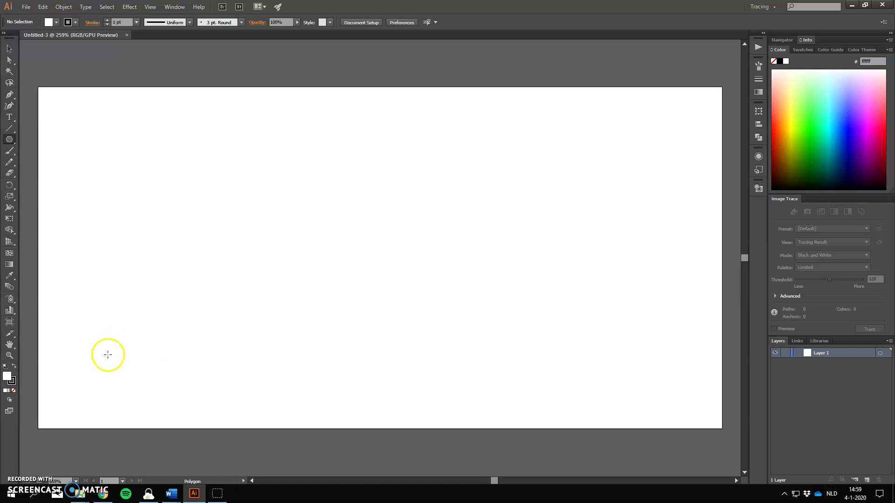
# Draw a rectangle about 51 by 44 mm in the artboard's left half; try a second rectangle beside it and undo that one
pyautogui.click(11, 140)
pyautogui.click(49, 139)
pyautogui.moveTo(130, 163); pyautogui.dragTo(304, 314)
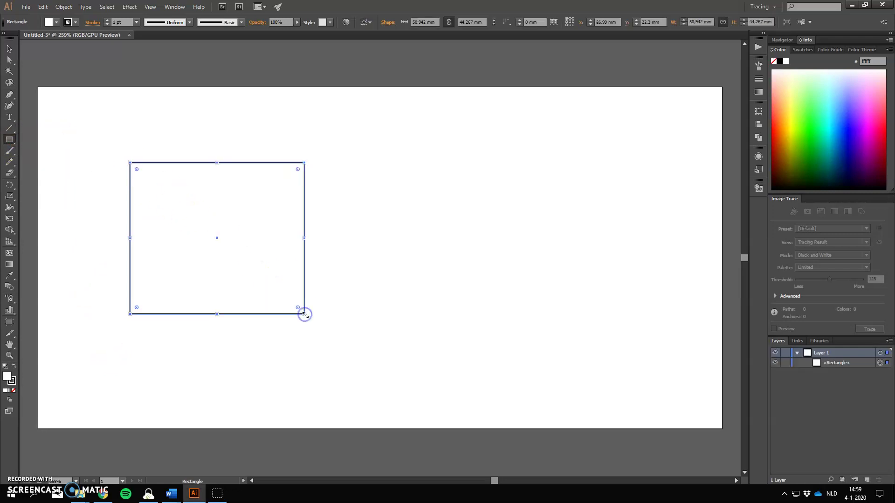
pyautogui.moveTo(480, 199); pyautogui.dragTo(350, 281)
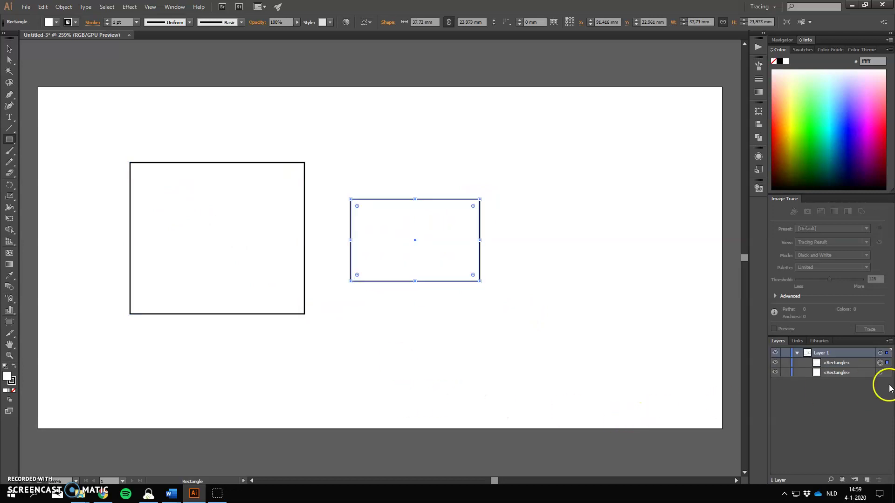
pyautogui.hotkey('ctrl', 'z')
# Draw an ellipse about 26 by 20 mm beside the rectangle and move it so that it overlaps the rectangle's right edge
pyautogui.click(9, 139)
pyautogui.click(46, 158)
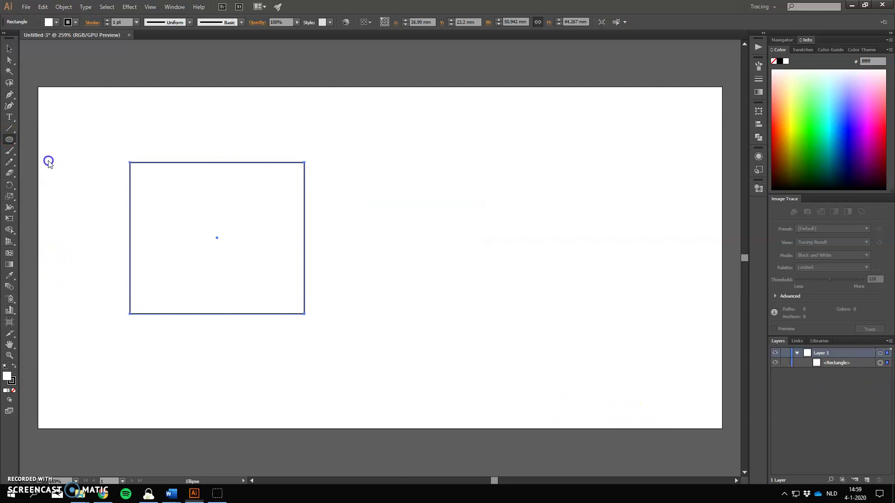
pyautogui.moveTo(315, 204); pyautogui.dragTo(406, 273)
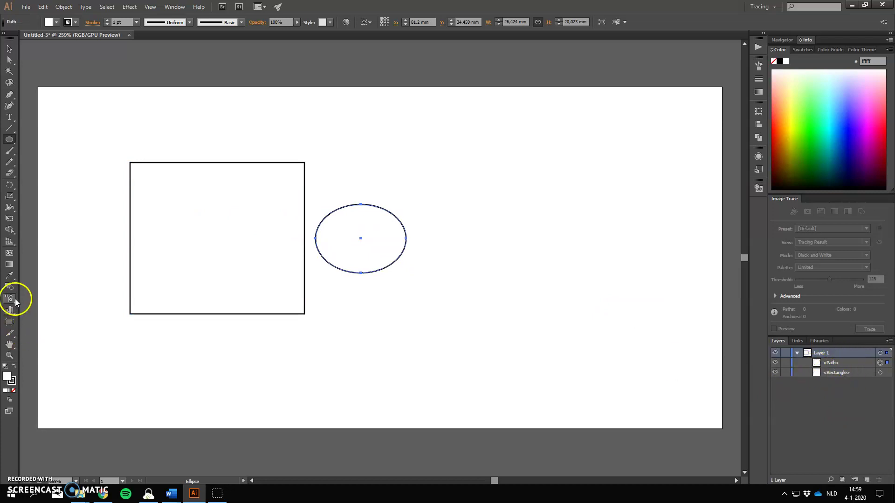
pyautogui.click(7, 53)
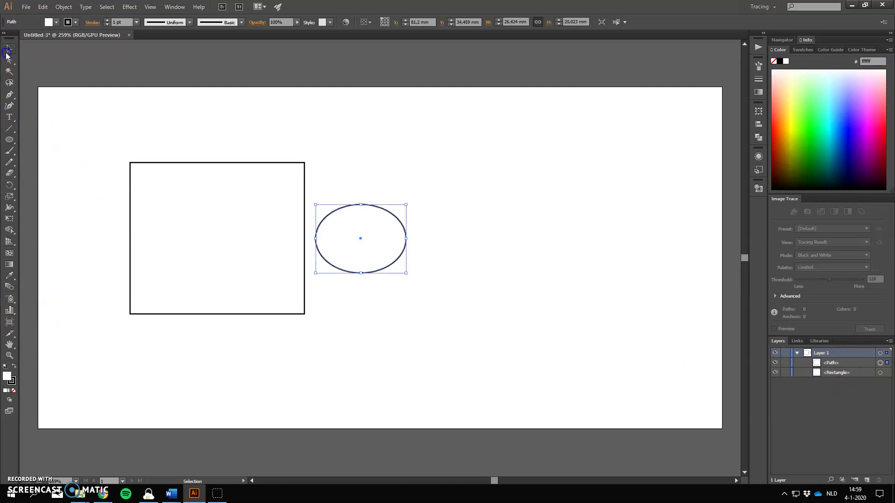
pyautogui.moveTo(325, 221); pyautogui.dragTo(278, 224)
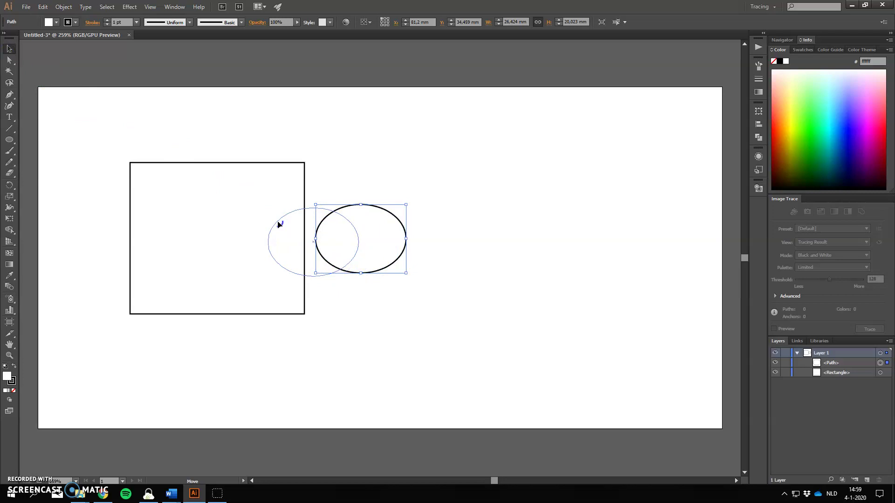
pyautogui.moveTo(278, 224); pyautogui.dragTo(278, 223)
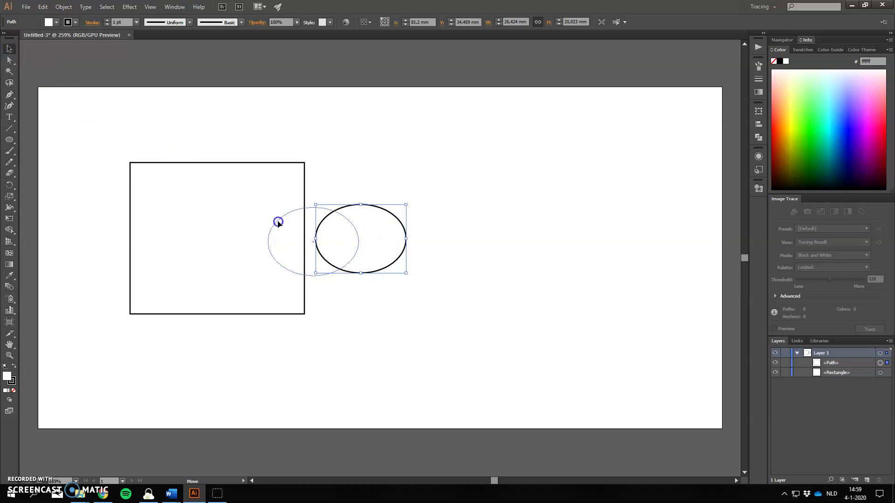
pyautogui.click(459, 230)
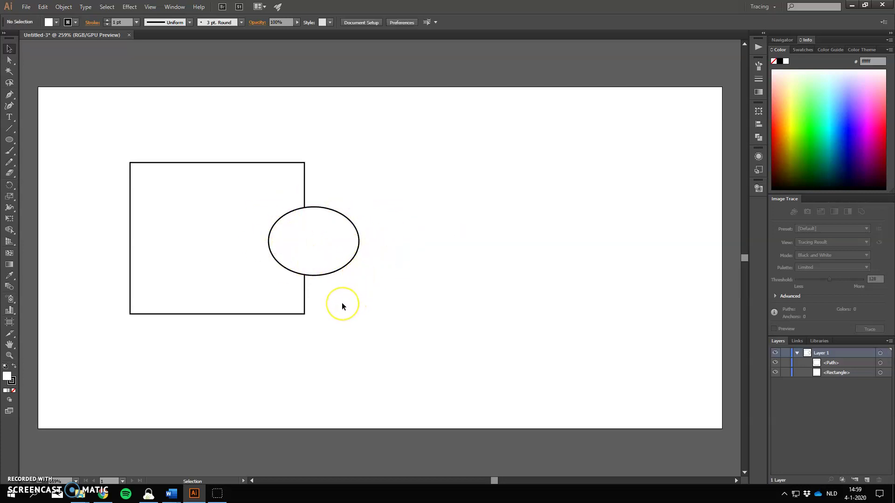
# Try a red fill, e81010, on the ellipse and reset it to the default fill and stroke
pyautogui.click(327, 273)
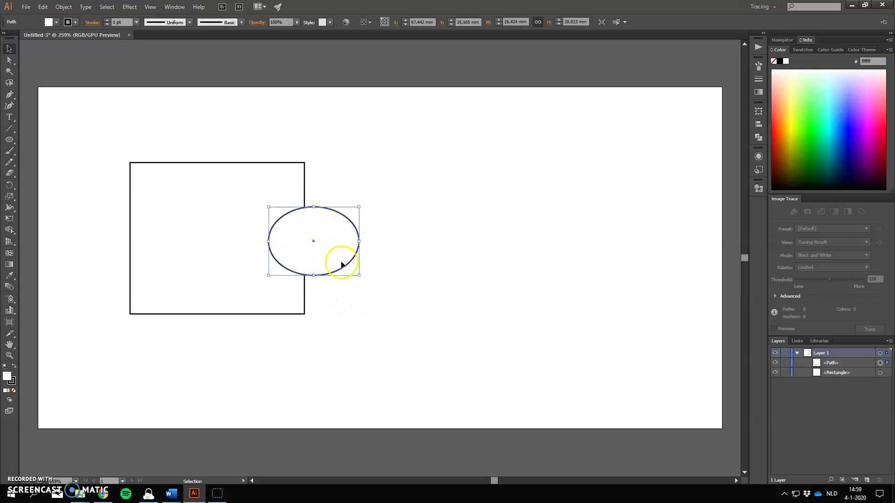
pyautogui.doubleClick(8, 379)
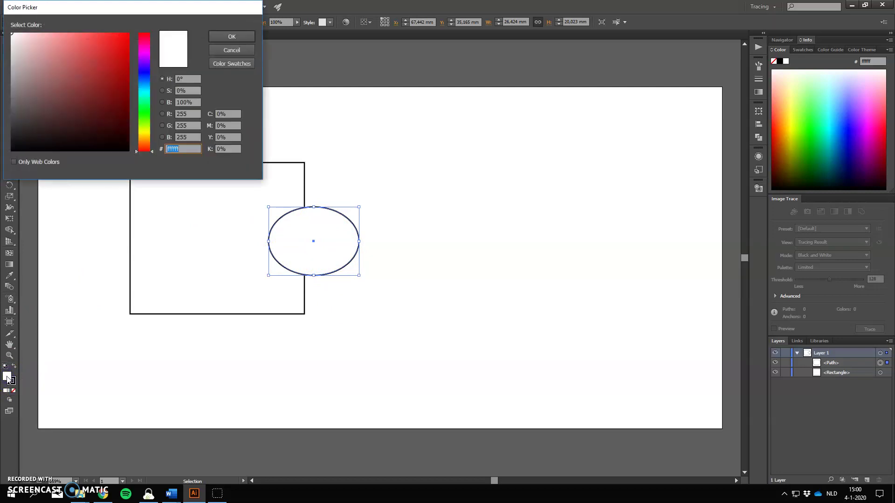
pyautogui.click(511, 155)
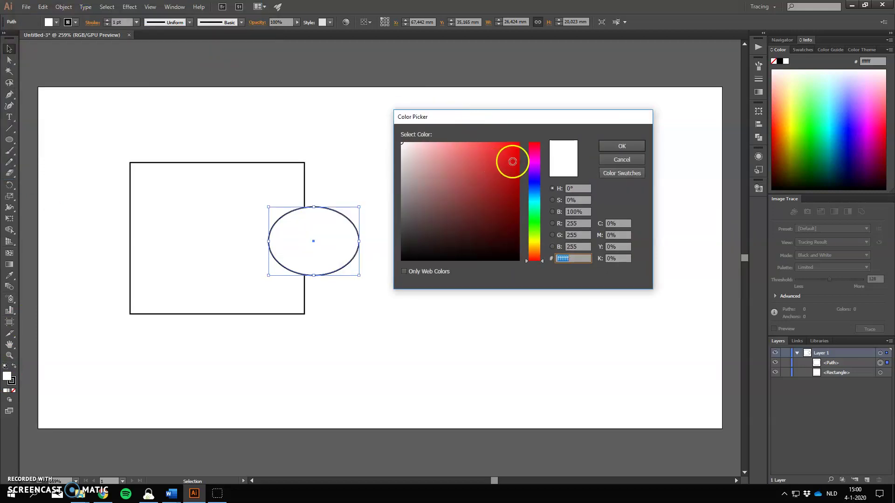
pyautogui.click(621, 146)
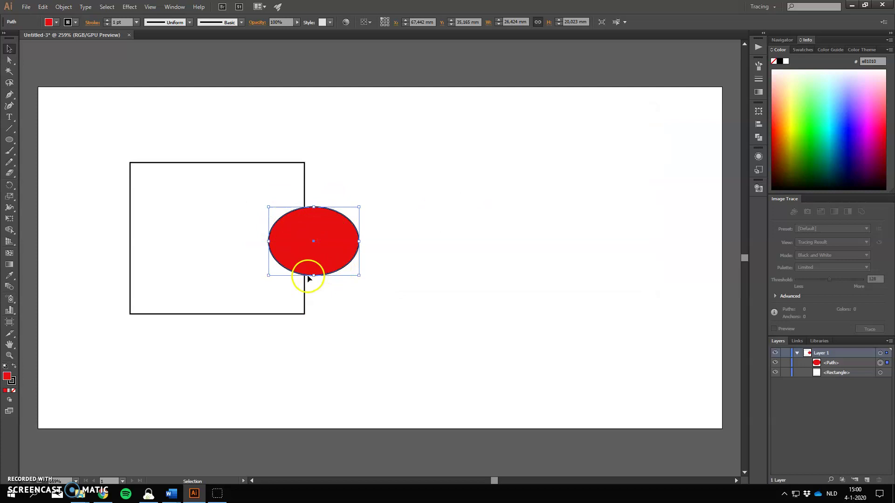
pyautogui.press('d')
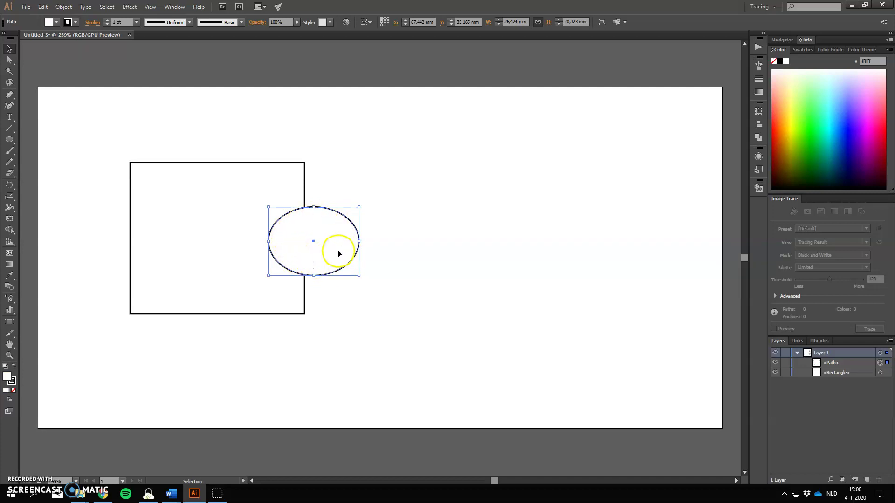
# Remove the fill from both the ellipse and the rectangle, keeping their strokes
pyautogui.click(11, 381)
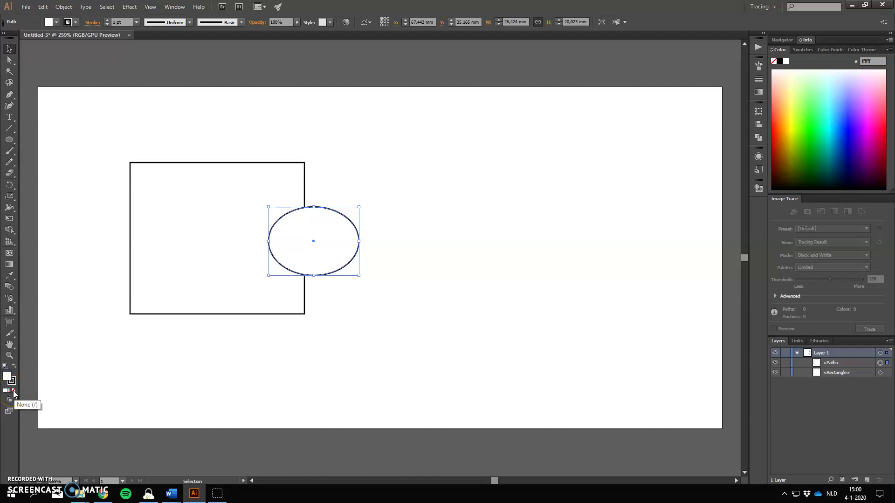
pyautogui.click(13, 392)
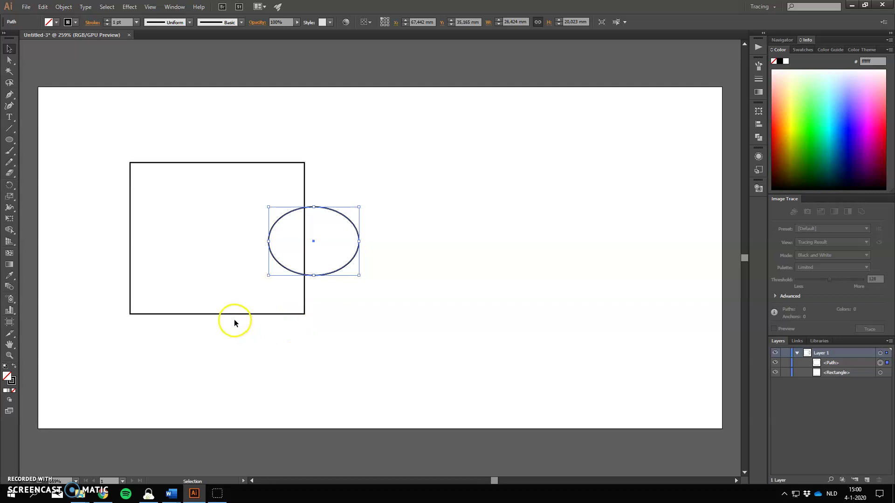
pyautogui.click(229, 184)
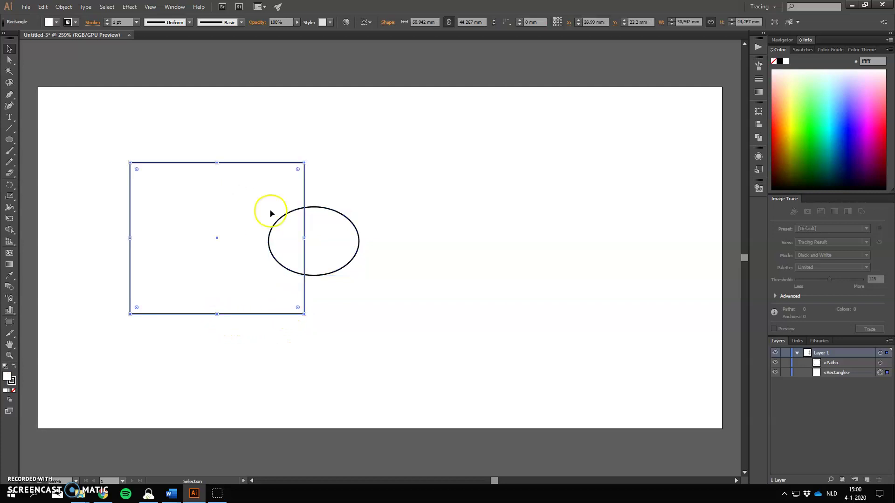
pyautogui.click(14, 392)
pyautogui.click(381, 360)
pyautogui.click(242, 295)
# Draw a five-pointed star about 27 mm wide inside the rectangle's upper-left part with the Star tool
pyautogui.click(4, 123)
pyautogui.moveTo(9, 140); pyautogui.dragTo(54, 186)
pyautogui.moveTo(181, 222); pyautogui.dragTo(212, 258)
# Move the star's path below the rectangle in Layer 1's stacking order and keep the star selected
pyautogui.click(827, 363)
pyautogui.click(833, 362)
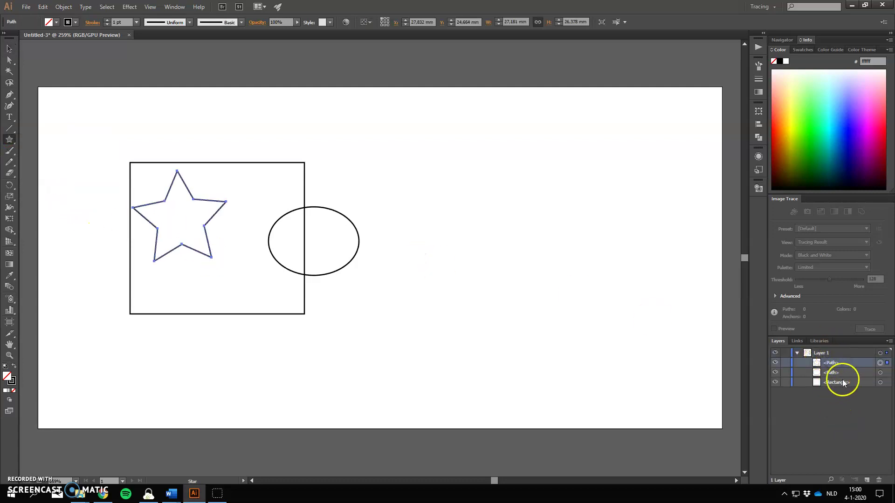
pyautogui.moveTo(832, 362); pyautogui.dragTo(837, 385)
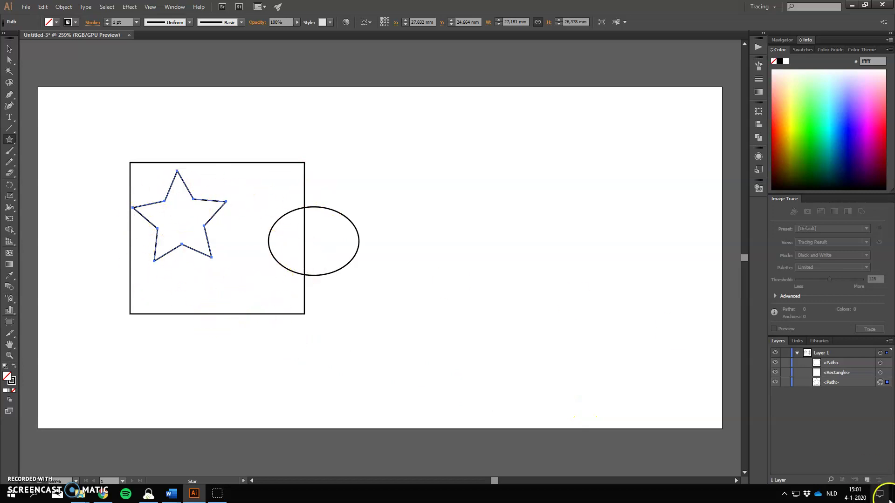
pyautogui.click(834, 383)
pyautogui.moveTo(835, 384); pyautogui.dragTo(837, 366)
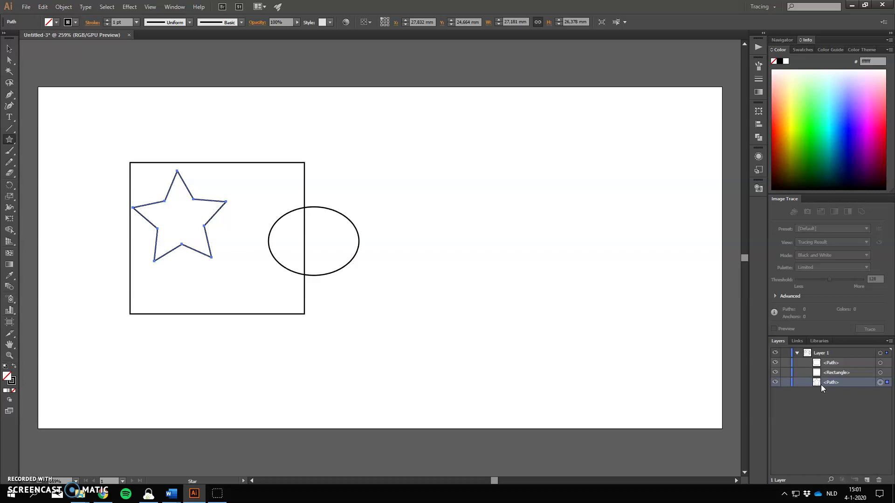
pyautogui.click(880, 382)
# Show the Pathfinder options and delete the star, the ellipse and the rectangle from the artboard
pyautogui.click(759, 138)
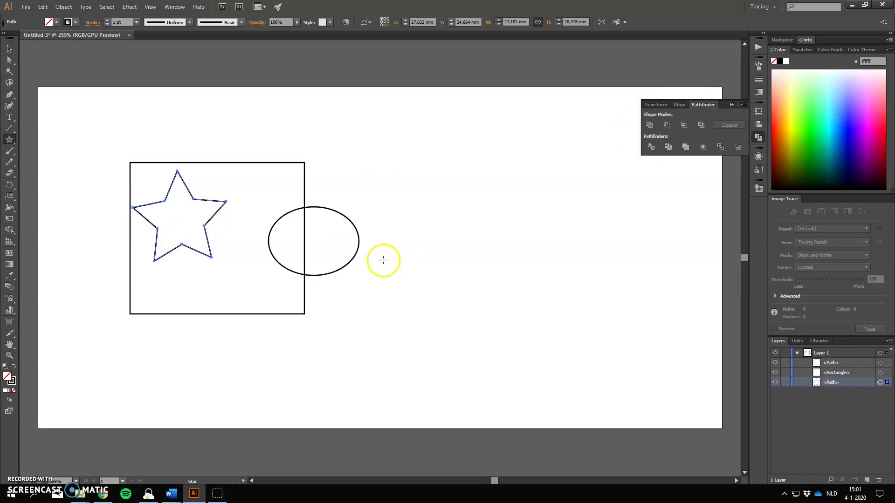
pyautogui.click(9, 49)
pyautogui.moveTo(95, 140); pyautogui.dragTo(376, 341)
pyautogui.press('Delete')
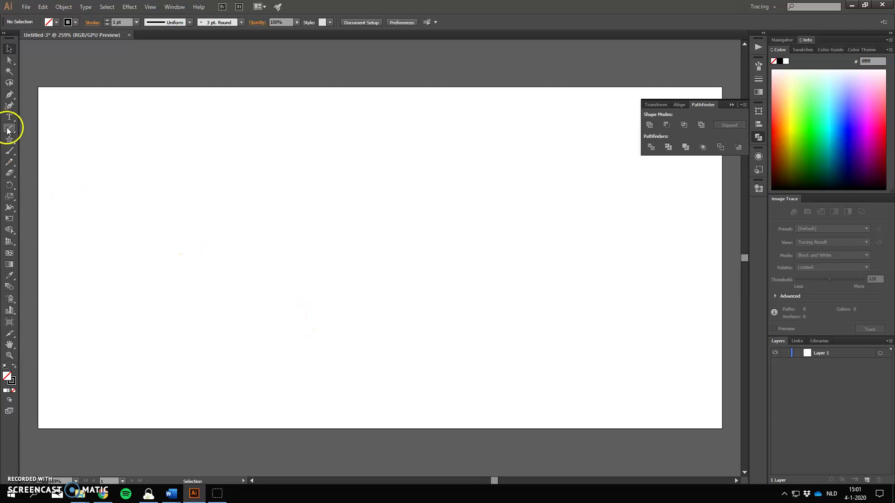
# Draw a rectangle about 51 by 35 mm in the artboard's left half and create a 25 by 25 mm square to its lower right
pyautogui.moveTo(10, 140); pyautogui.dragTo(43, 138)
pyautogui.moveTo(153, 171); pyautogui.dragTo(327, 288)
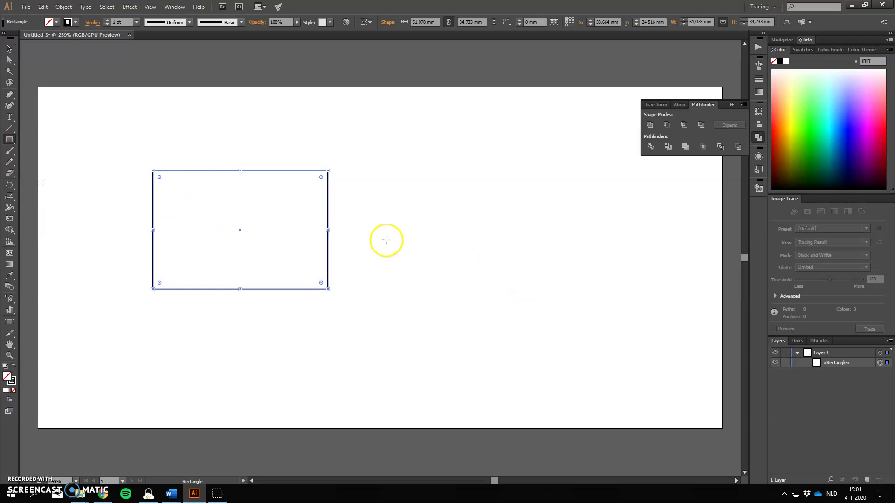
pyautogui.click(429, 245)
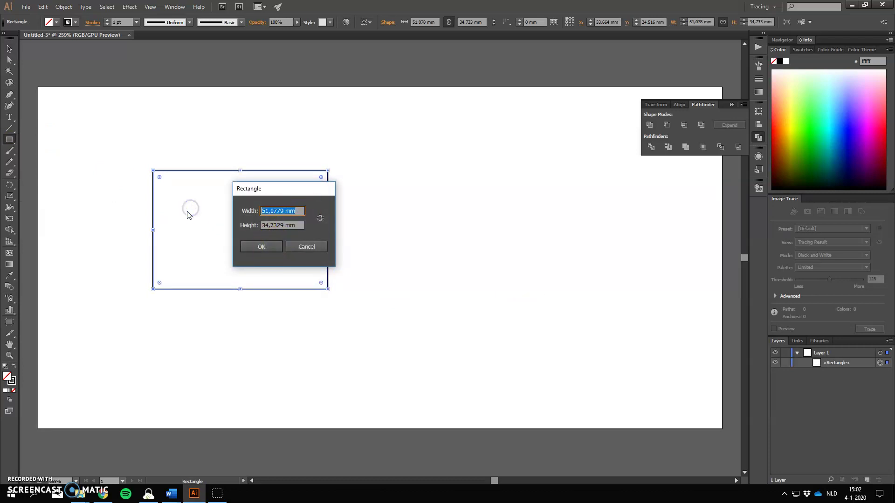
pyautogui.press('Tab')
pyautogui.write('2')
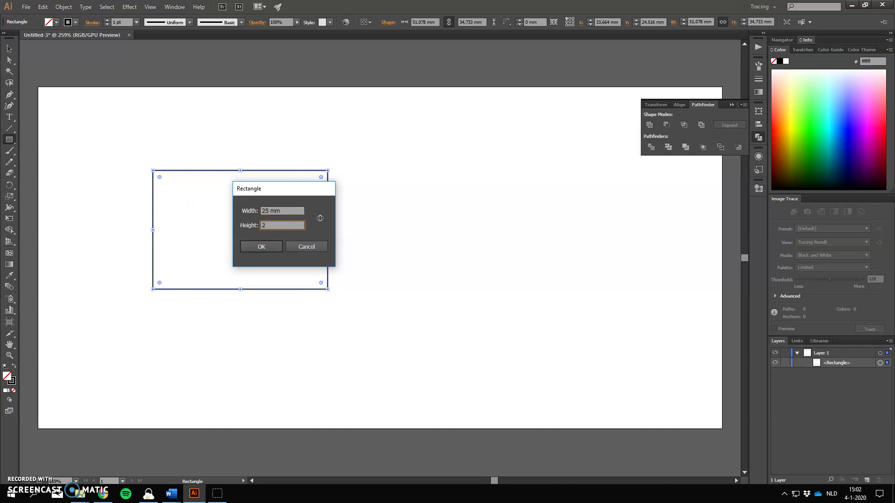
pyautogui.press('Return')
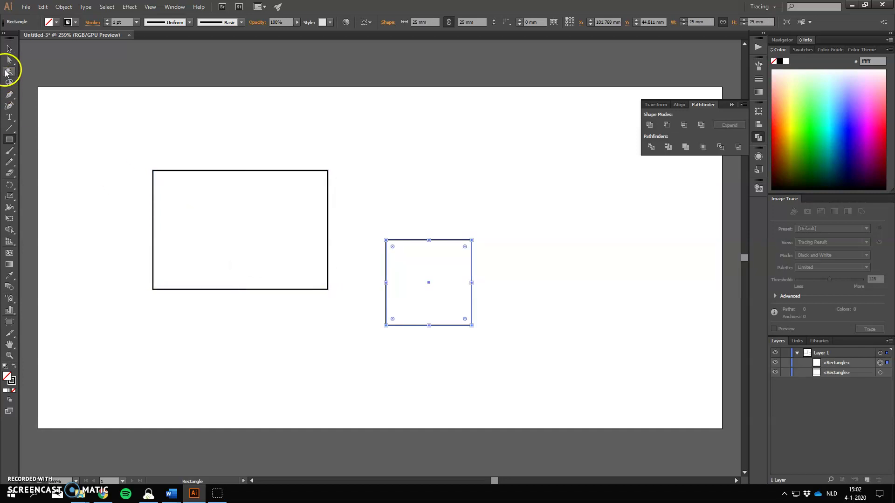
# Move the 25 mm square onto the rectangle so that it extends slightly past the rectangle's right edge
pyautogui.click(9, 49)
pyautogui.moveTo(403, 241); pyautogui.dragTo(269, 190)
pyautogui.click(415, 177)
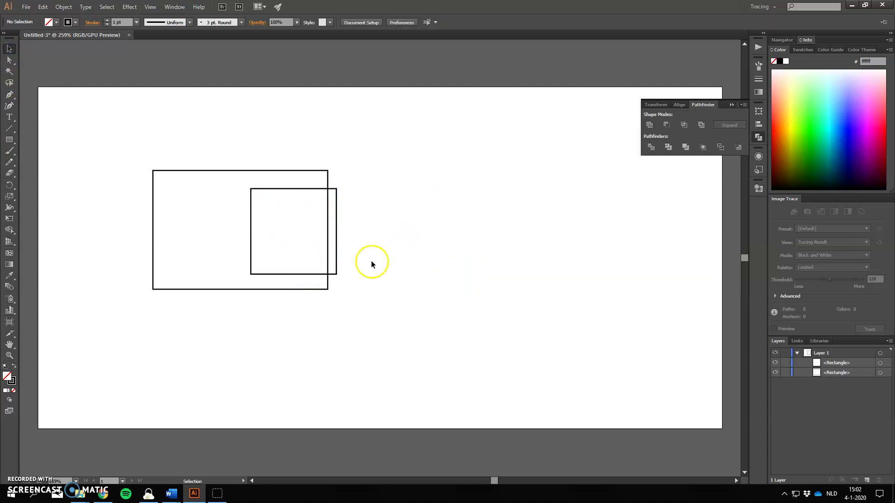
pyautogui.click(334, 195)
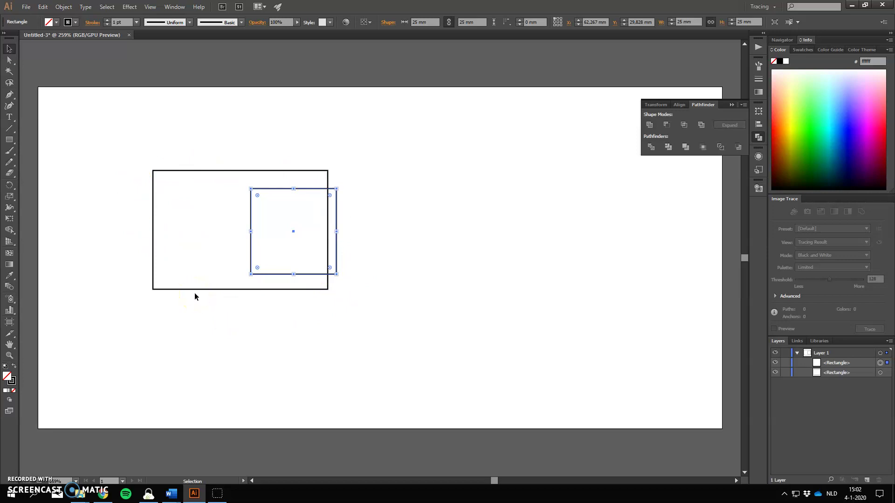
# Subtract the front square from the larger rectangle with Minus Front, leaving a C-shaped outline
pyautogui.click(10, 49)
pyautogui.moveTo(147, 160); pyautogui.dragTo(347, 307)
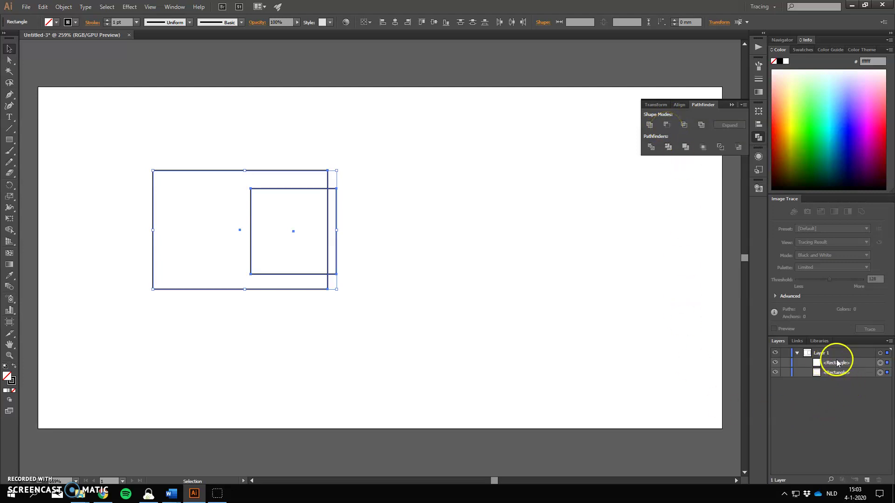
pyautogui.click(667, 129)
pyautogui.click(331, 358)
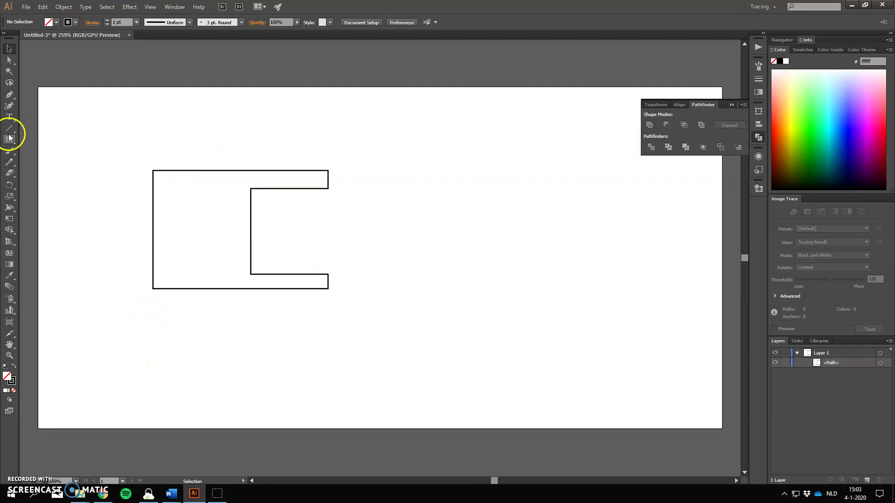
# Draw an ellipse about 15 by 13.5 mm across the C-shape's top edge near its upper-left corner, and select both shapes
pyautogui.moveTo(9, 140); pyautogui.dragTo(63, 163)
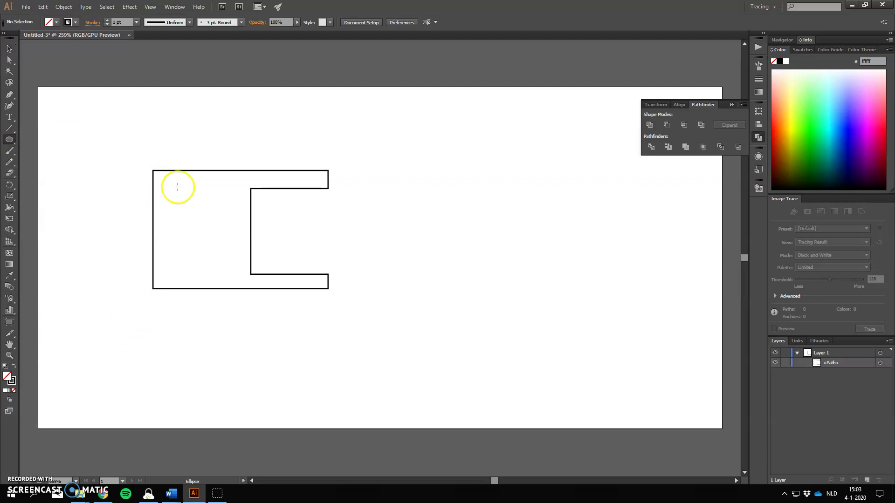
pyautogui.moveTo(170, 151); pyautogui.dragTo(221, 197)
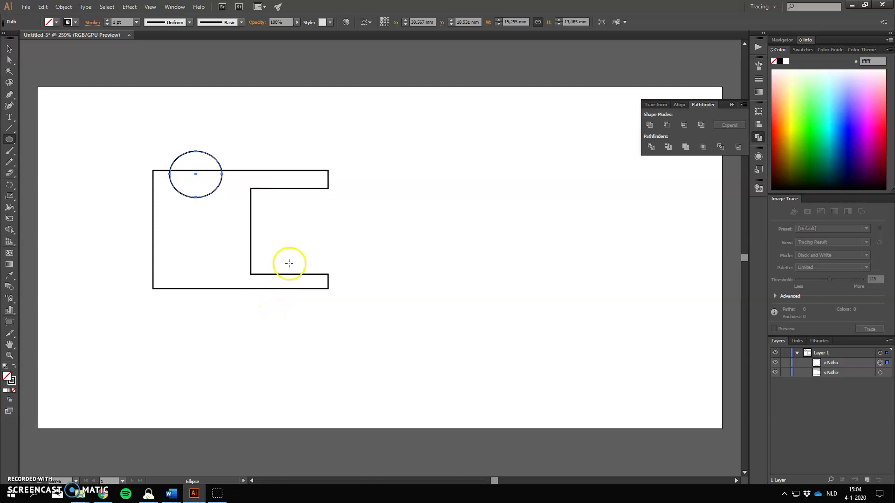
pyautogui.click(9, 49)
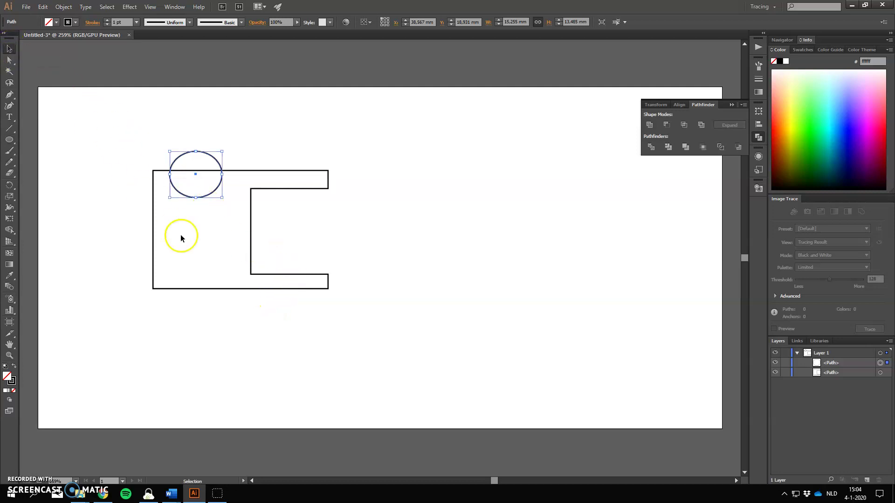
pyautogui.moveTo(135, 135); pyautogui.dragTo(359, 315)
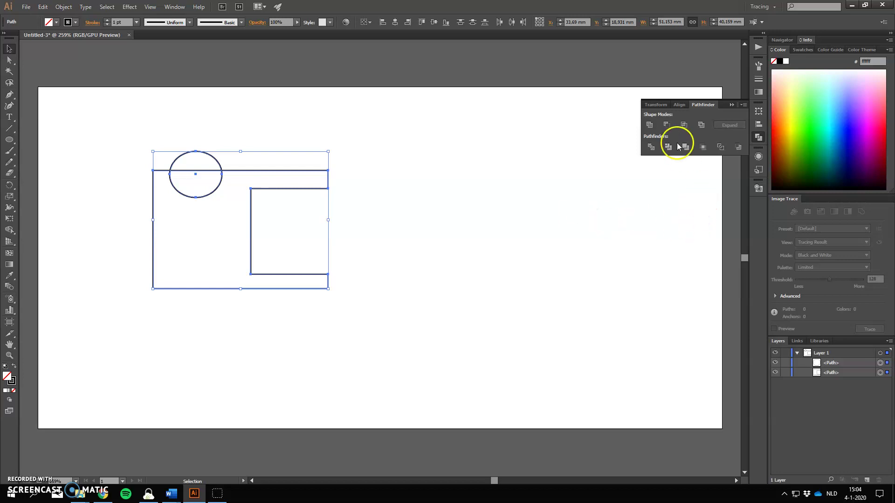
# Try to intersect the ellipse with the C-shaped outline, and undo the operation
pyautogui.click(686, 127)
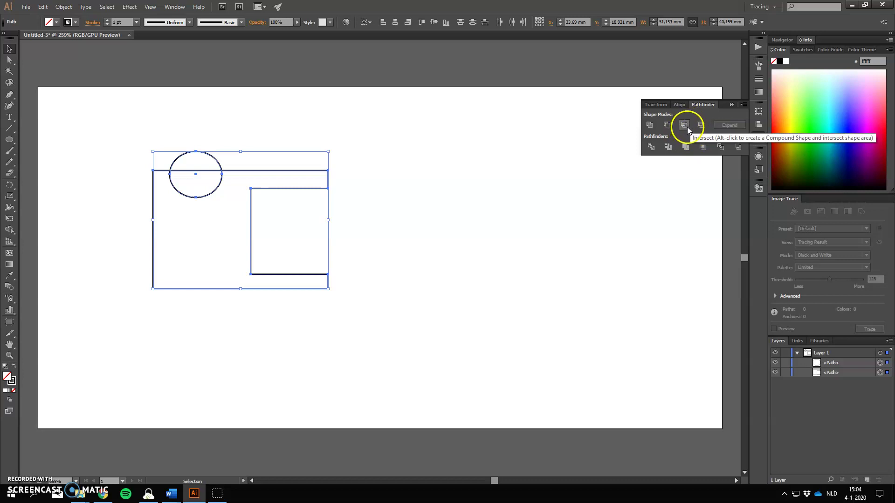
pyautogui.click(686, 125)
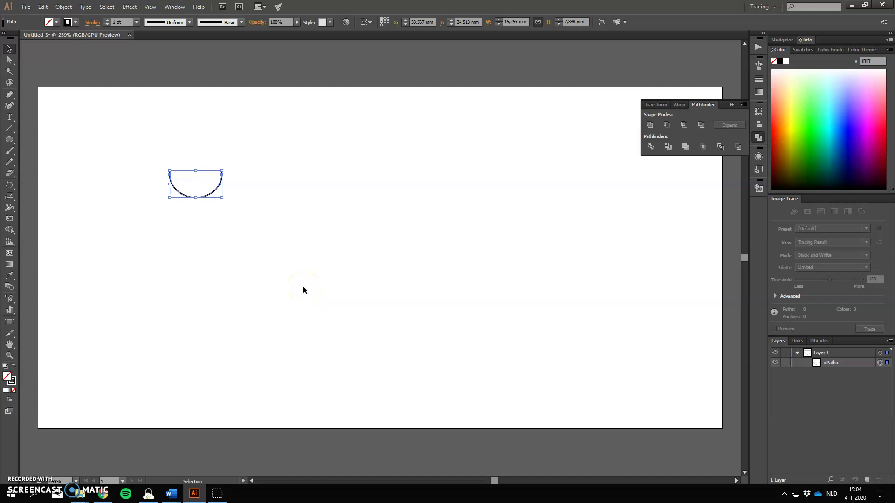
pyautogui.hotkey('ctrl', 'z')
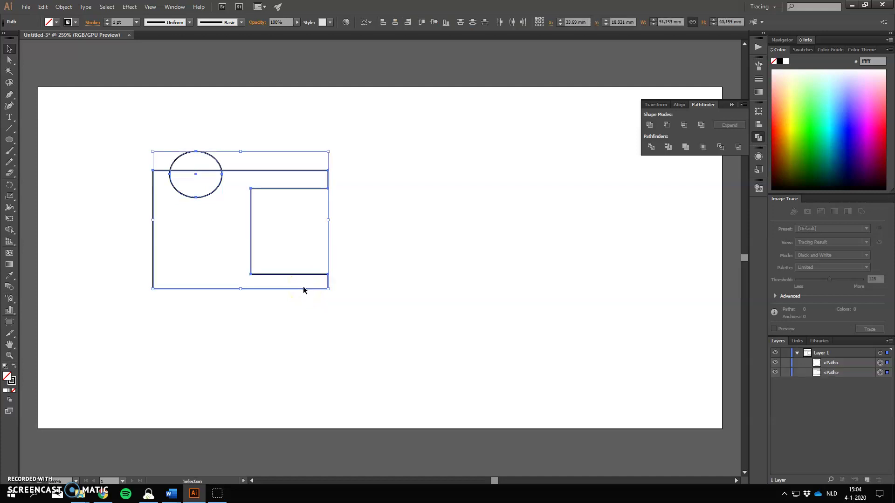
# Unite the ellipse with the C-shaped outline into a single path and deselect it
pyautogui.click(648, 125)
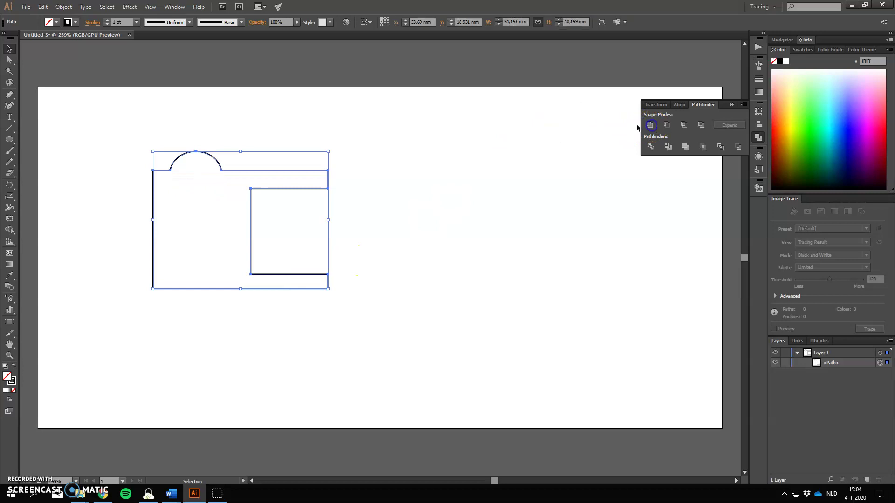
pyautogui.click(465, 278)
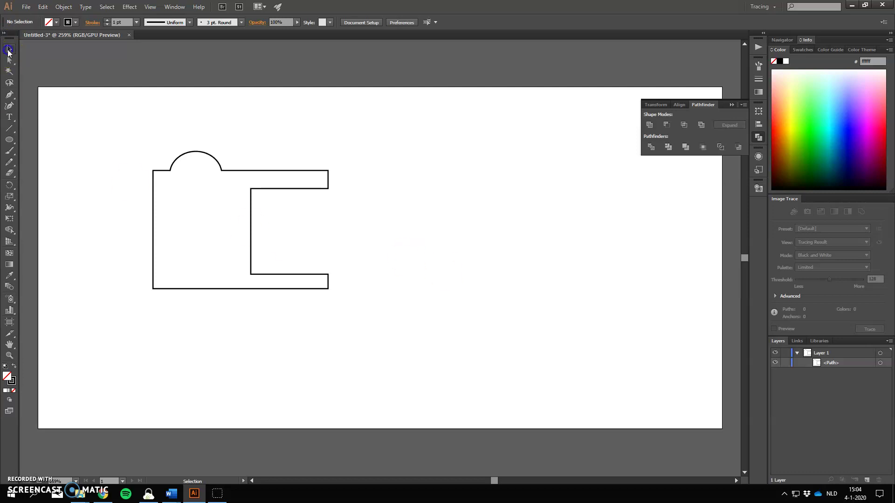
# Draw three small circles in a column below the rounded bump and create a 4.7673 mm circle to the right of the outline
pyautogui.moveTo(9, 140); pyautogui.dragTo(45, 163)
pyautogui.moveTo(193, 169); pyautogui.dragTo(215, 218)
pyautogui.click(378, 213)
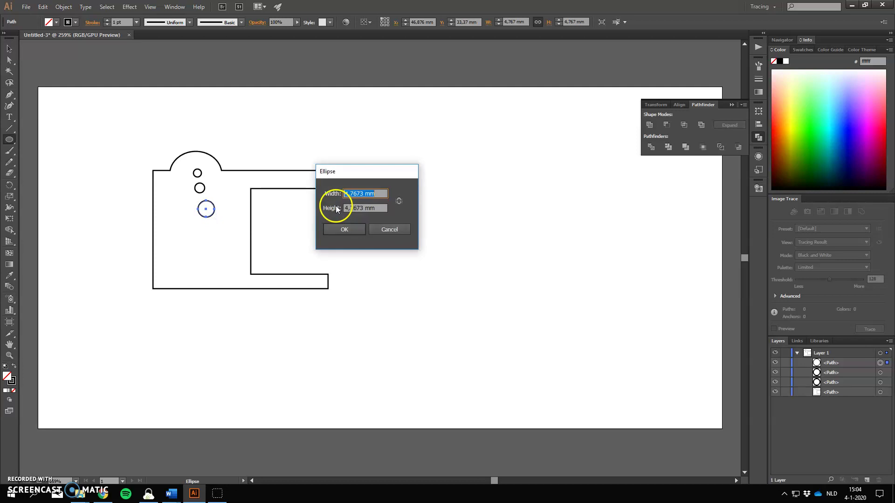
pyautogui.click(351, 225)
# Move the circle from beside the outline onto the rounded bump's upper-left edge so that they overlap
pyautogui.click(9, 48)
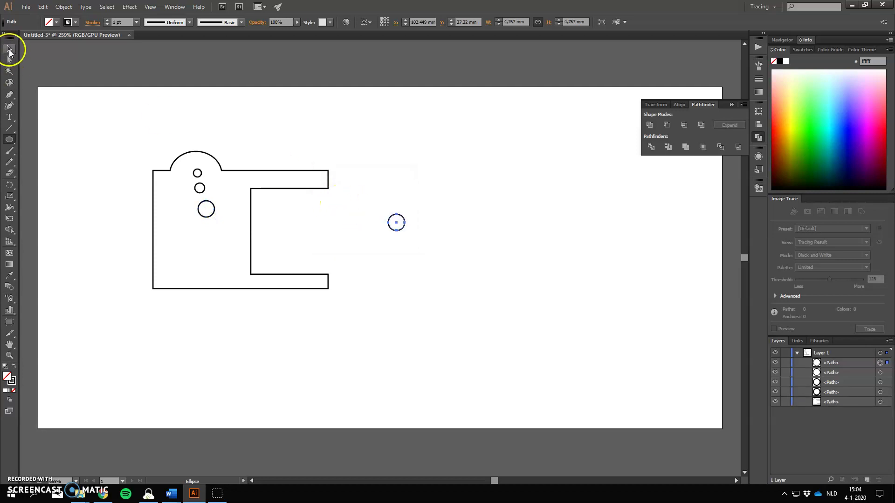
pyautogui.click(386, 227)
pyautogui.moveTo(386, 227); pyautogui.dragTo(171, 161)
pyautogui.click(170, 163)
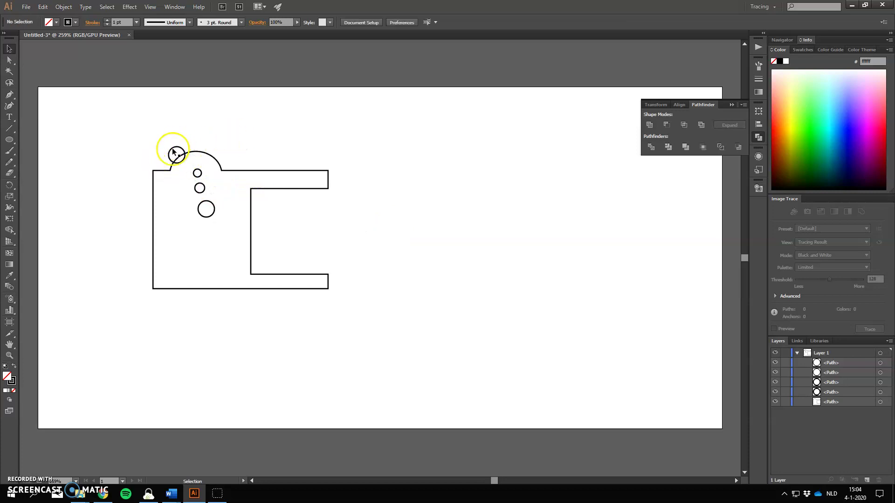
pyautogui.click(219, 280)
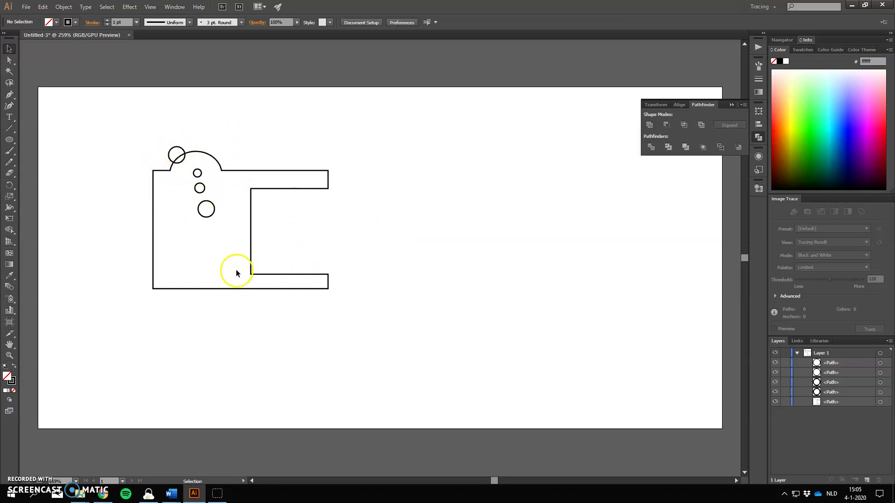
# Try to intersect all four circles with the outline at once, and deselect everything
pyautogui.moveTo(131, 132); pyautogui.dragTo(385, 333)
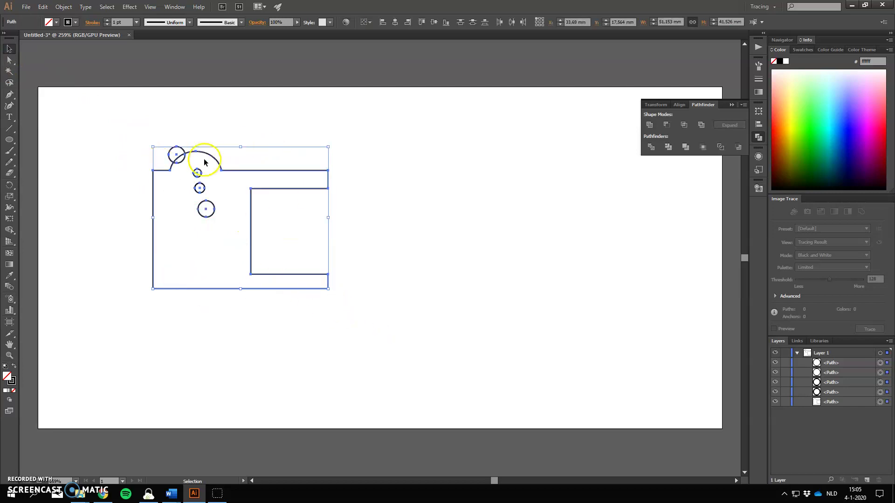
pyautogui.click(684, 125)
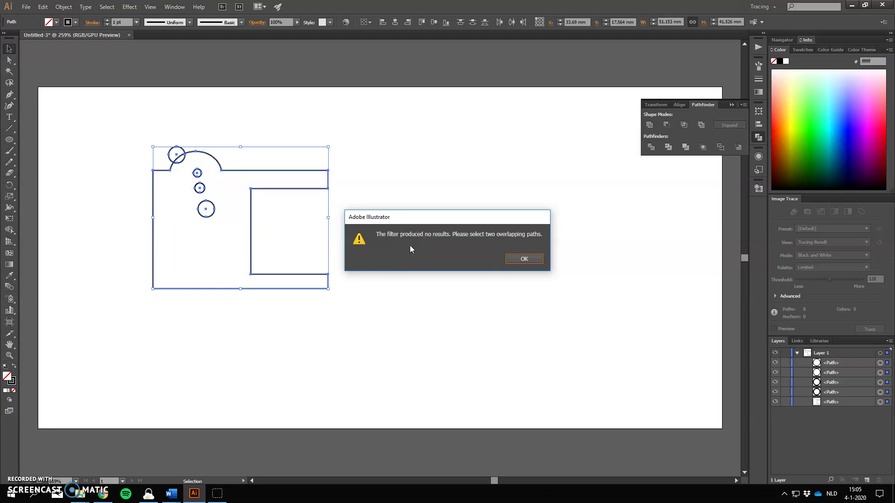
pyautogui.click(531, 259)
pyautogui.click(302, 226)
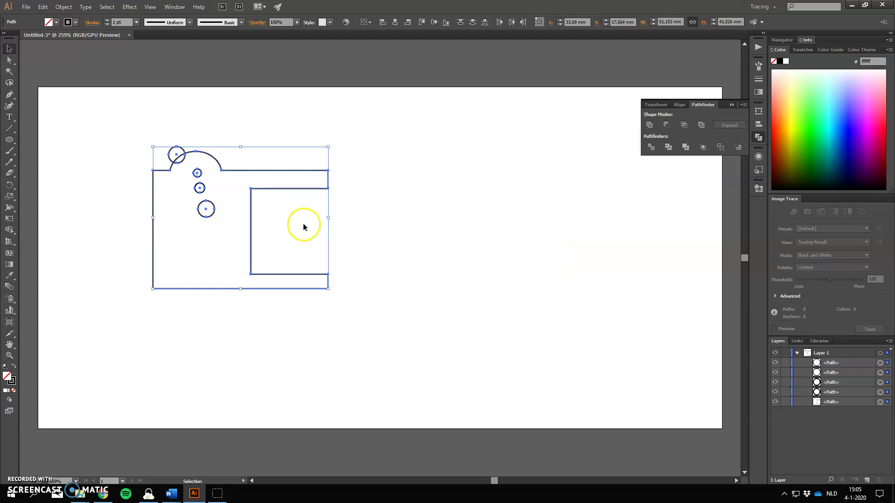
pyautogui.click(9, 49)
pyautogui.click(71, 143)
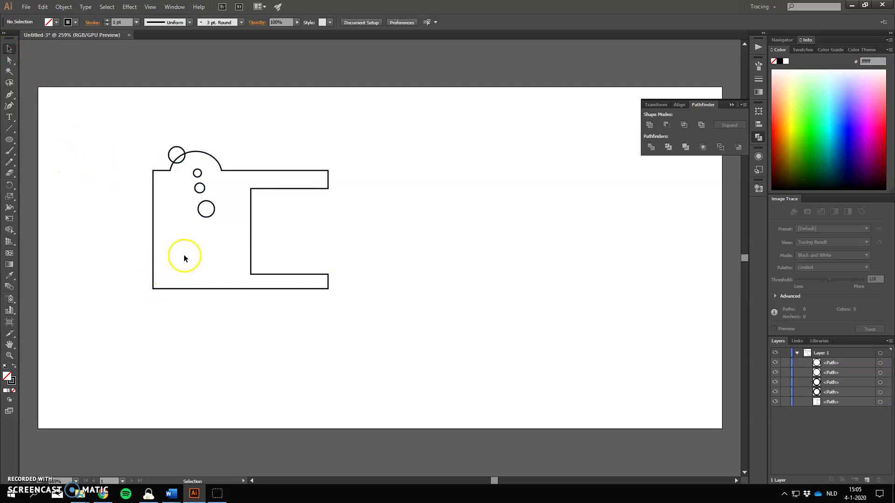
# Unite only the outline and the circle overlapping its bump, leaving the three inner circles separate
pyautogui.press('shift')
pyautogui.keyDown('shift'); pyautogui.click(204, 157); pyautogui.keyUp('shift')
pyautogui.keyDown('shift'); pyautogui.click(176, 153); pyautogui.keyUp('shift')
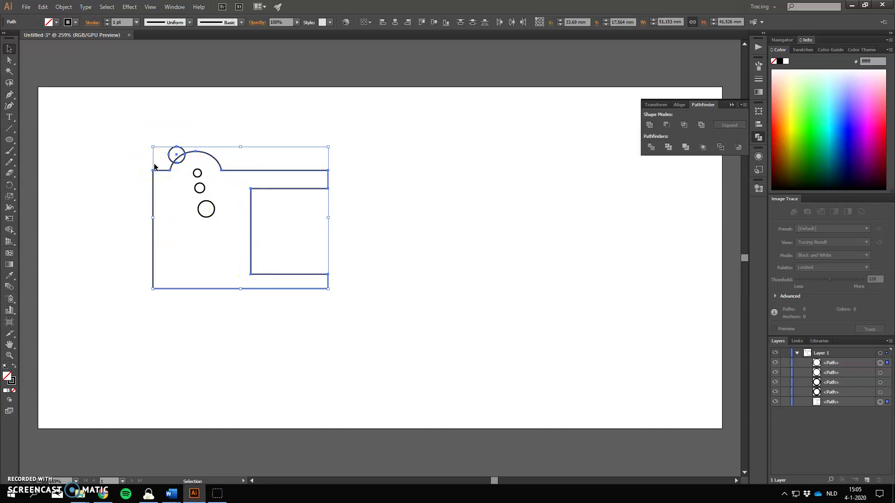
pyautogui.click(645, 128)
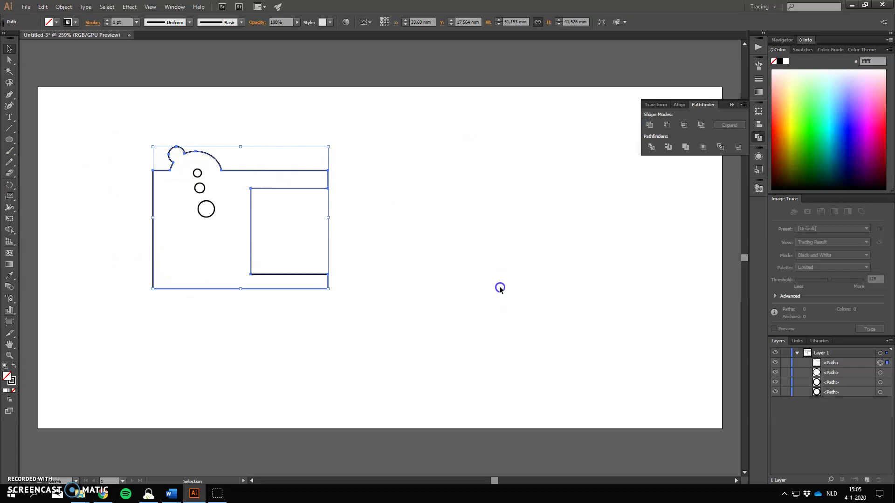
pyautogui.click(499, 288)
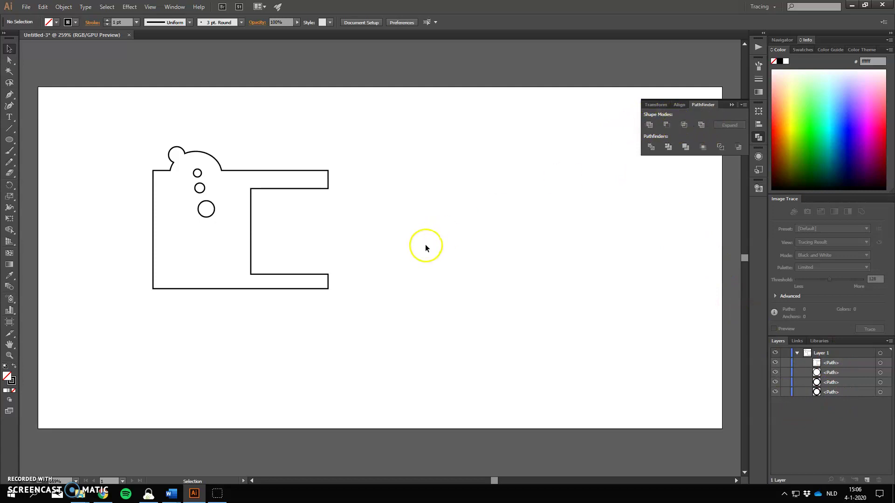
# Create a 30 by 30 mm square to the right of the outline
pyautogui.moveTo(9, 140); pyautogui.dragTo(61, 141)
pyautogui.click(397, 180)
pyautogui.click(278, 211)
pyautogui.moveTo(277, 211); pyautogui.dragTo(210, 213)
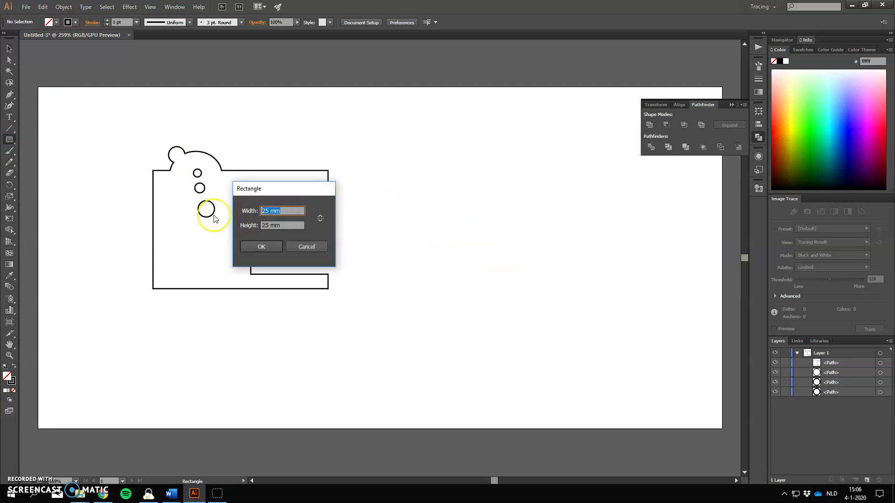
pyautogui.write('30')
pyautogui.press('Tab')
pyautogui.write('30')
pyautogui.press('Return')
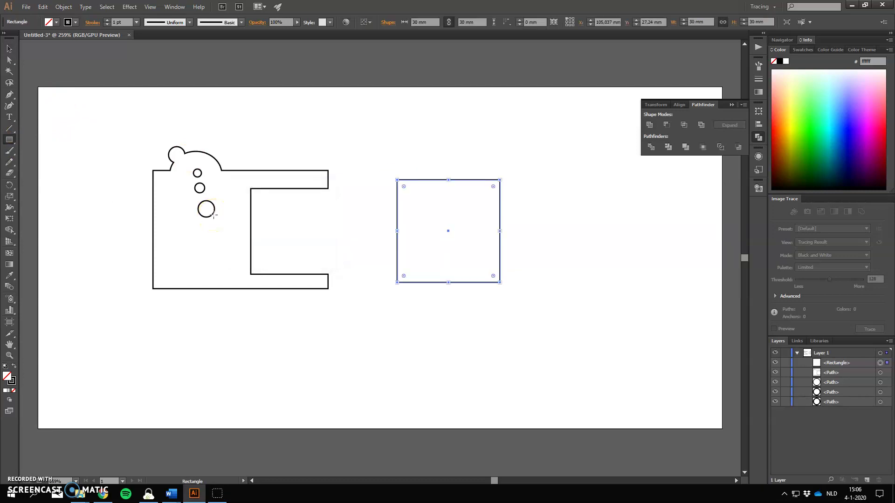
# Move the 30 mm square onto the end of the outline's upper arm so that they overlap
pyautogui.click(9, 49)
pyautogui.moveTo(462, 243); pyautogui.dragTo(328, 179)
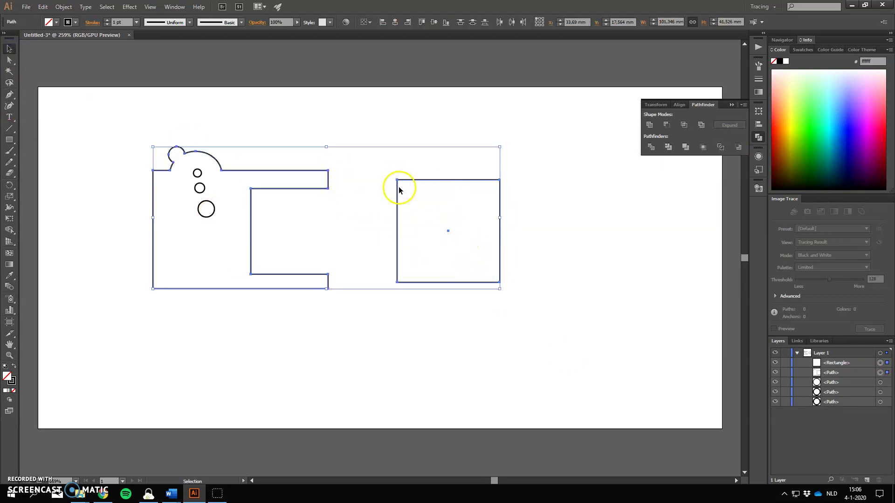
pyautogui.click(379, 192)
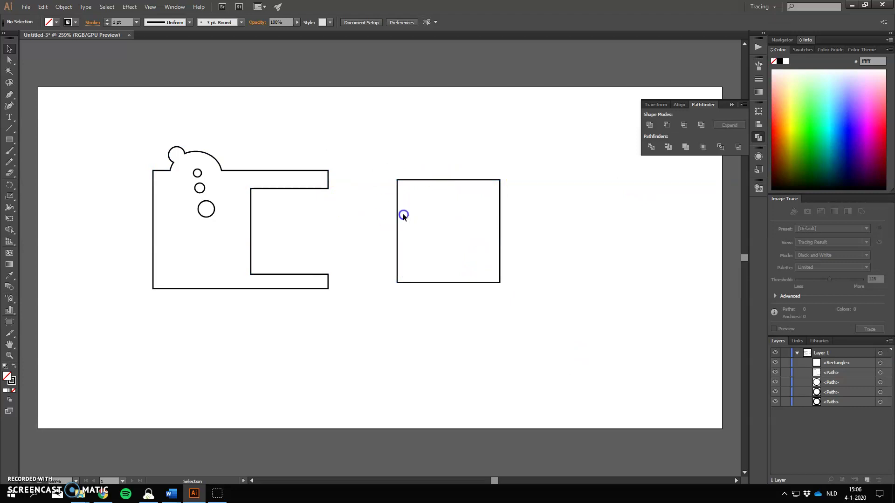
pyautogui.moveTo(397, 193); pyautogui.dragTo(294, 145)
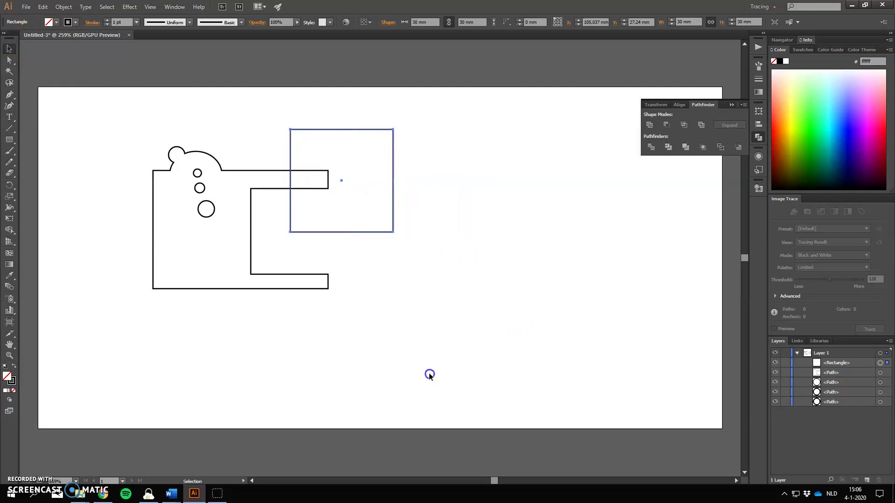
# Unite only the outline and the overlapping 30 mm square into one path, leaving out the inner circles
pyautogui.click(149, 139)
pyautogui.moveTo(123, 110); pyautogui.dragTo(427, 312)
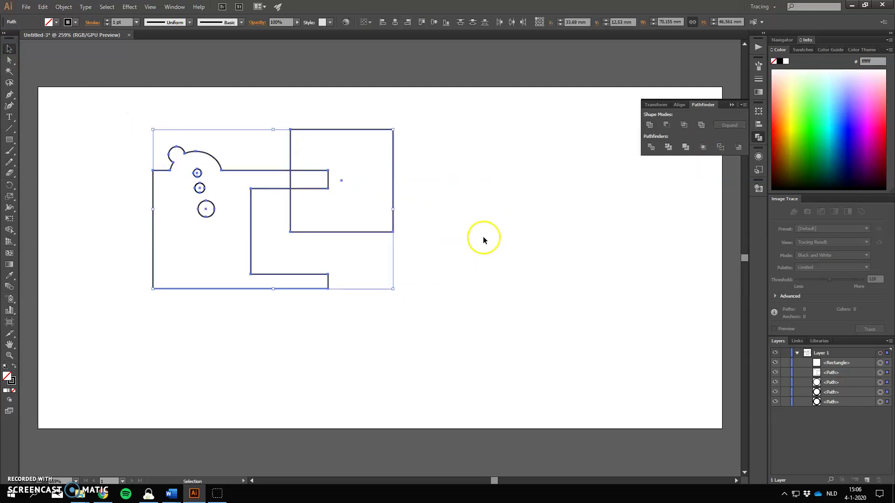
pyautogui.click(484, 237)
pyautogui.click(215, 161)
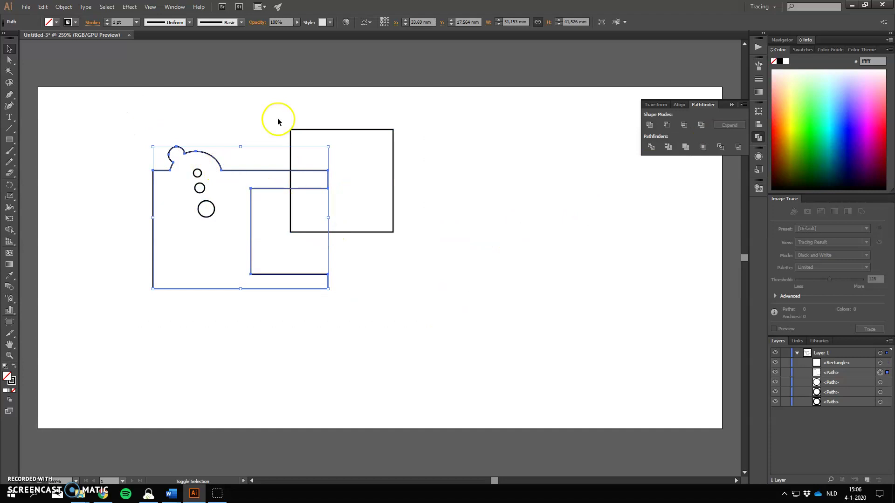
pyautogui.keyDown('shift'); pyautogui.click(290, 136); pyautogui.keyUp('shift')
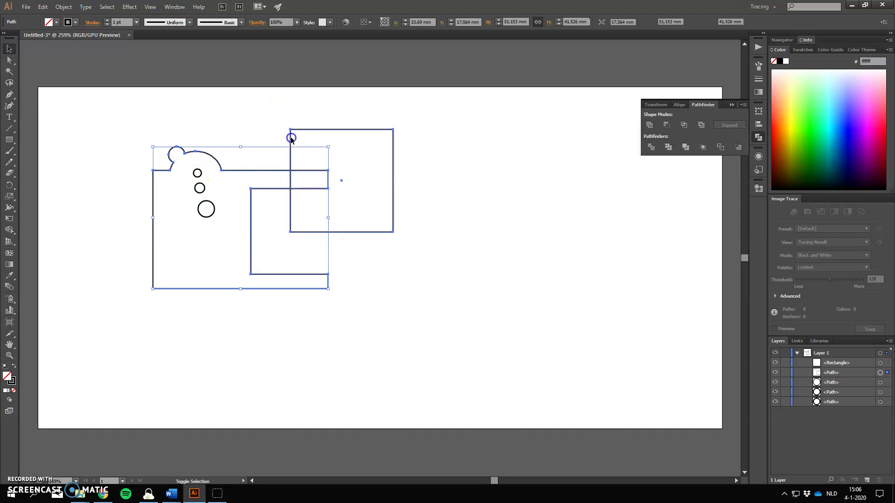
pyautogui.click(649, 124)
pyautogui.click(481, 246)
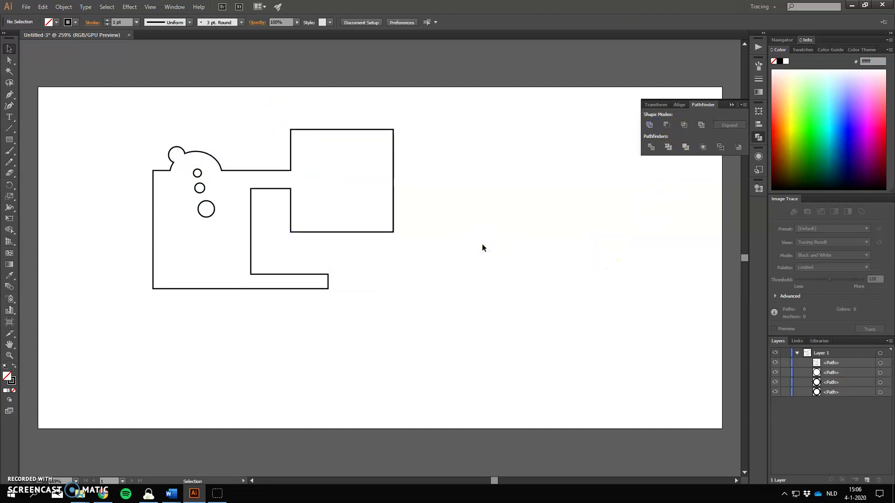